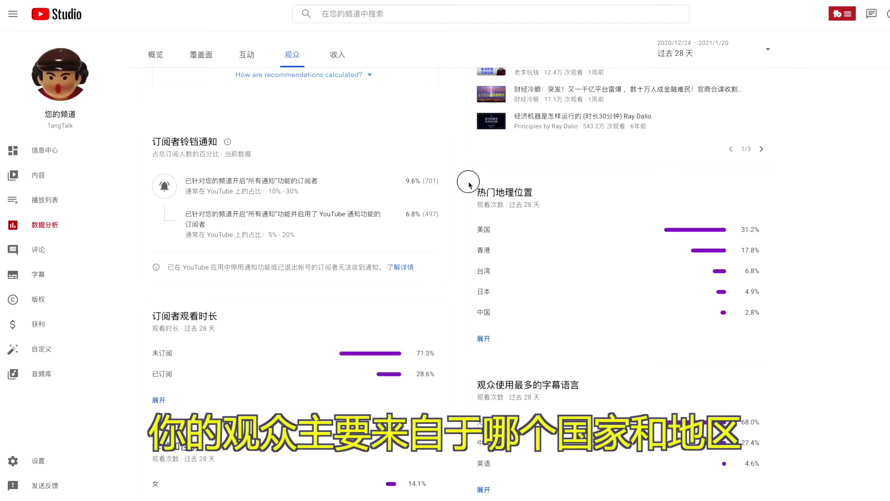
Examine the top viewer locations for the past 28 days in the channel's YouTube Studio audience analytics.
{"action": "left_click_drag", "start_coordinate": [474, 227], "coordinate": [517, 315]}
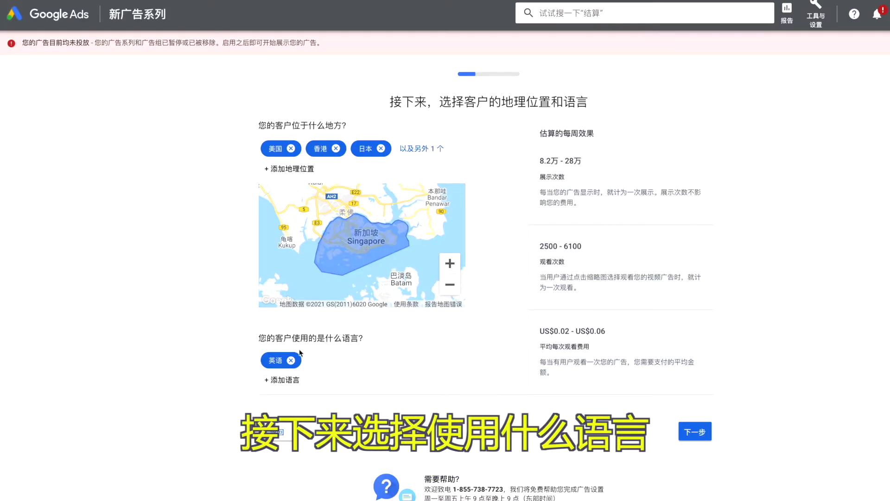
In the Google Ads campaign setup, remove 英语 from the customer languages and add 中文（简体） and 中文（繁体）.
{"action": "left_click", "coordinate": [291, 360]}
{"action": "left_click", "coordinate": [299, 363]}
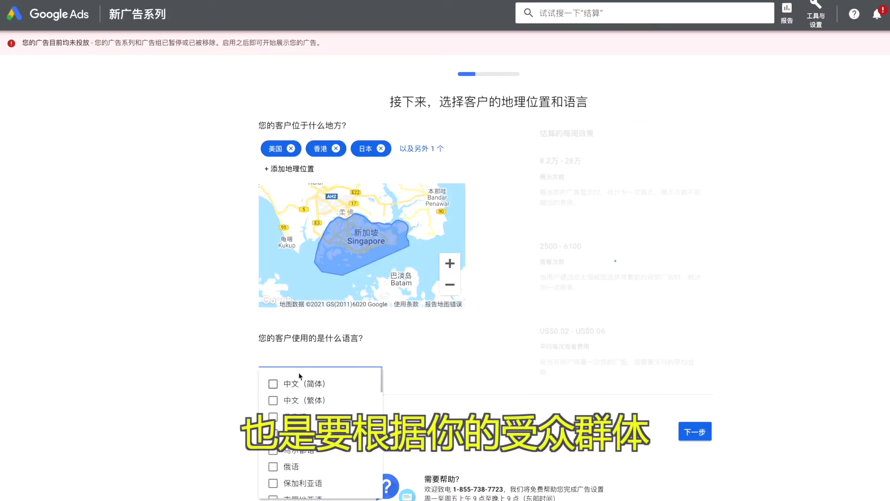
{"action": "left_click", "coordinate": [272, 383]}
{"action": "left_click", "coordinate": [274, 398]}
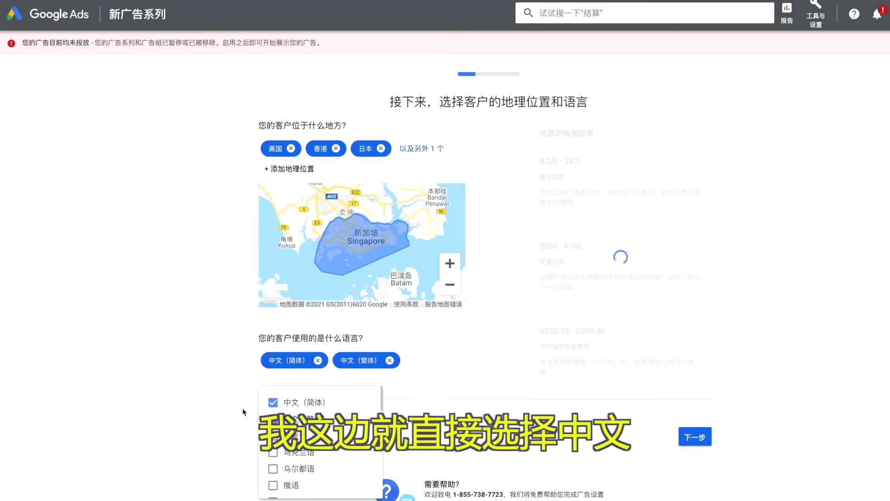
{"action": "left_click", "coordinate": [187, 391]}
Review the estimated weekly impressions, views and average cost per view, and continue to the customer demographics.
{"action": "scroll", "coordinate": [204, 250], "scroll_direction": "down", "scroll_amount": 1}
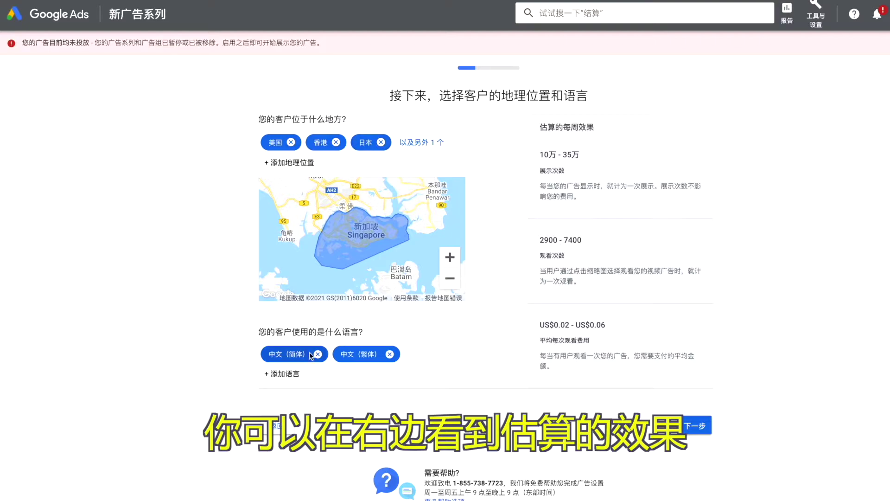
{"action": "scroll", "coordinate": [339, 384], "scroll_direction": "down", "scroll_amount": 1}
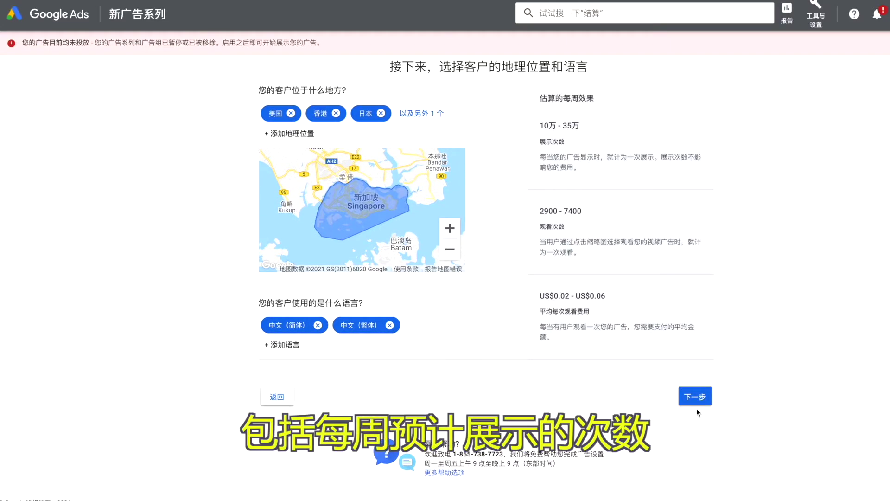
{"action": "scroll", "coordinate": [682, 430], "scroll_direction": "up", "scroll_amount": 1}
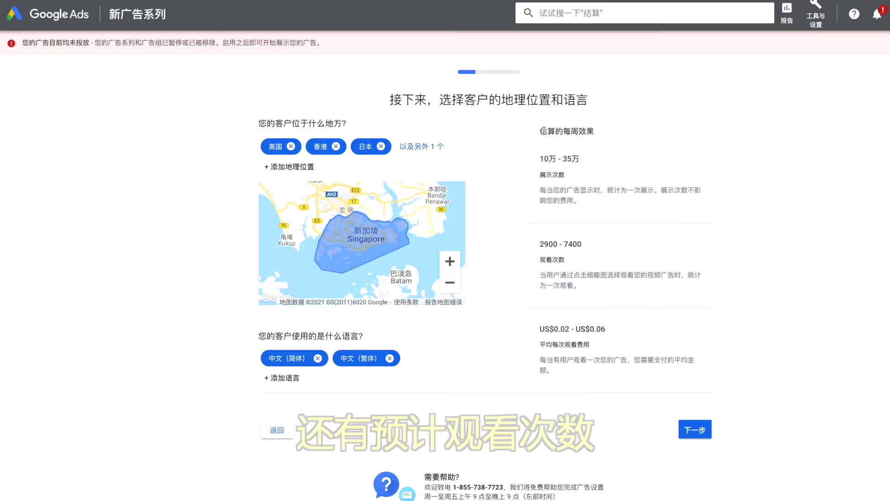
{"action": "left_click_drag", "start_coordinate": [540, 158], "coordinate": [590, 156]}
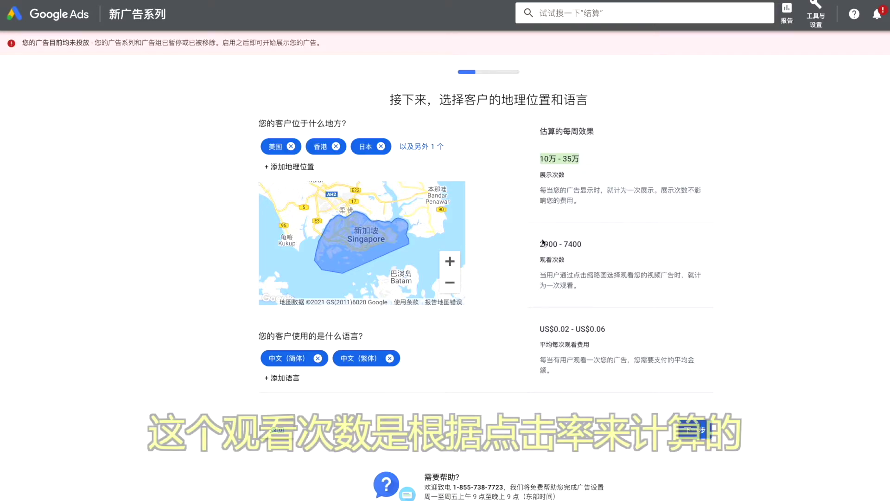
{"action": "left_click_drag", "start_coordinate": [539, 244], "coordinate": [597, 248]}
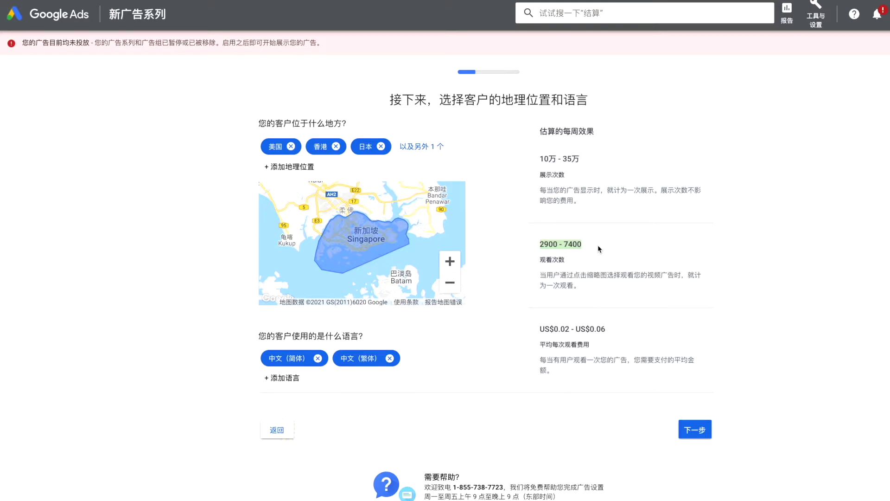
{"action": "left_click_drag", "start_coordinate": [538, 330], "coordinate": [608, 330]}
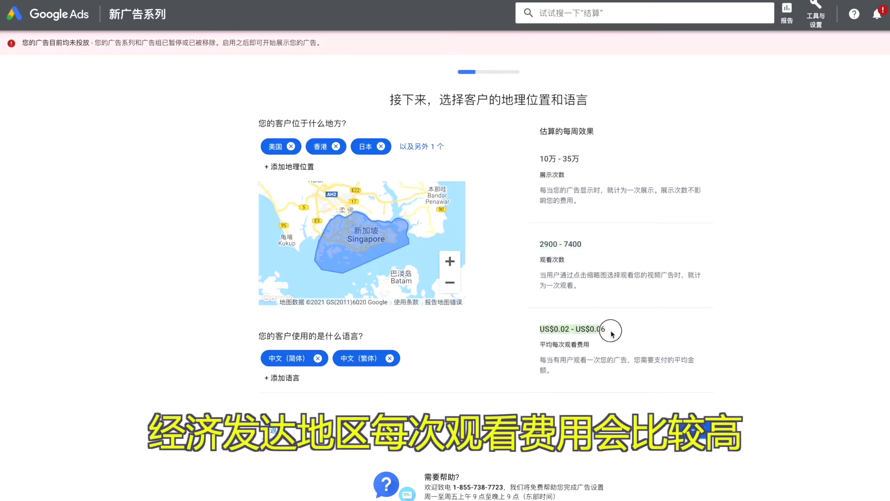
{"action": "left_click", "coordinate": [690, 429]}
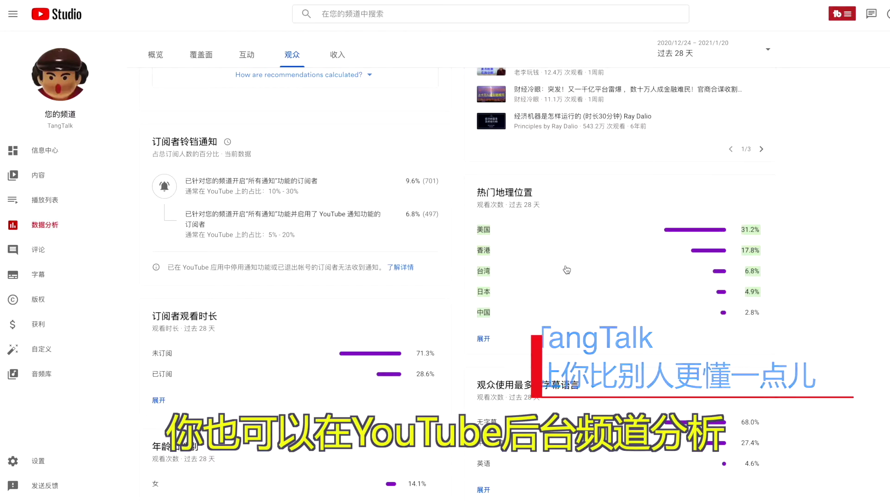
Limit the target audience to men aged 18 to 54, using the channel's age and gender analytics as reference.
{"action": "scroll", "coordinate": [551, 357], "scroll_direction": "down", "scroll_amount": 3}
{"action": "scroll", "coordinate": [551, 357], "scroll_direction": "down", "scroll_amount": 2}
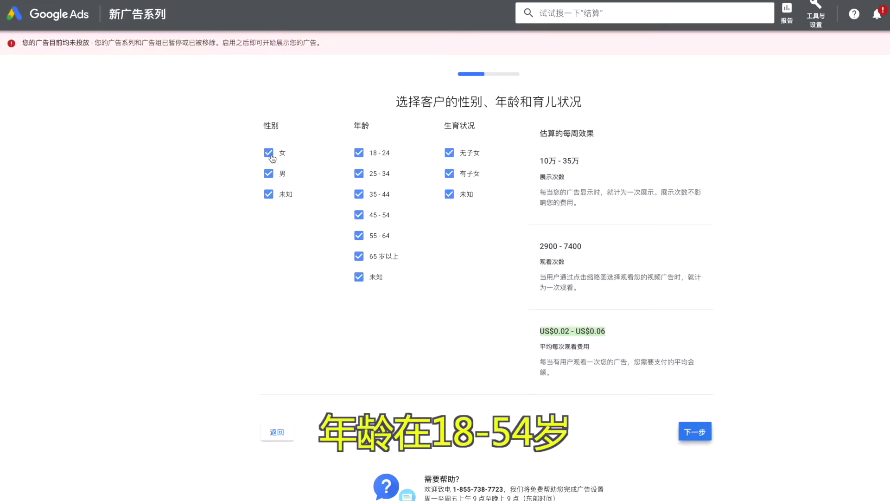
{"action": "left_click", "coordinate": [268, 153]}
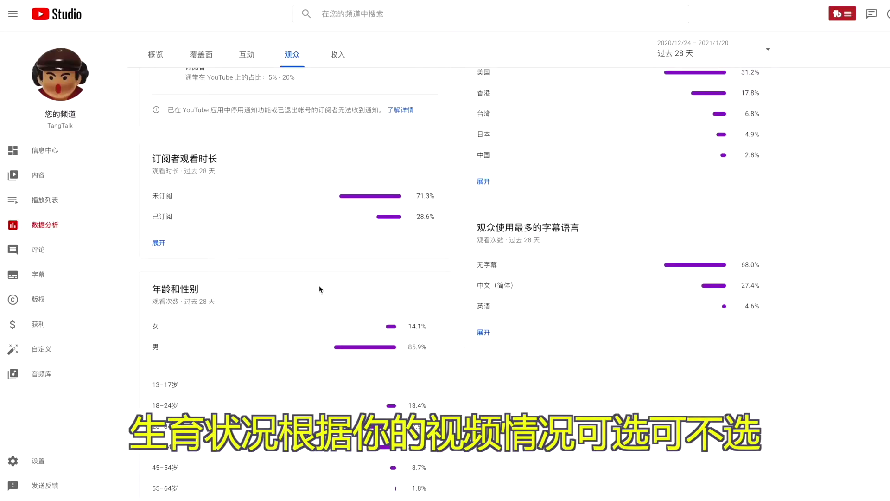
{"action": "scroll", "coordinate": [324, 306], "scroll_direction": "down", "scroll_amount": 1}
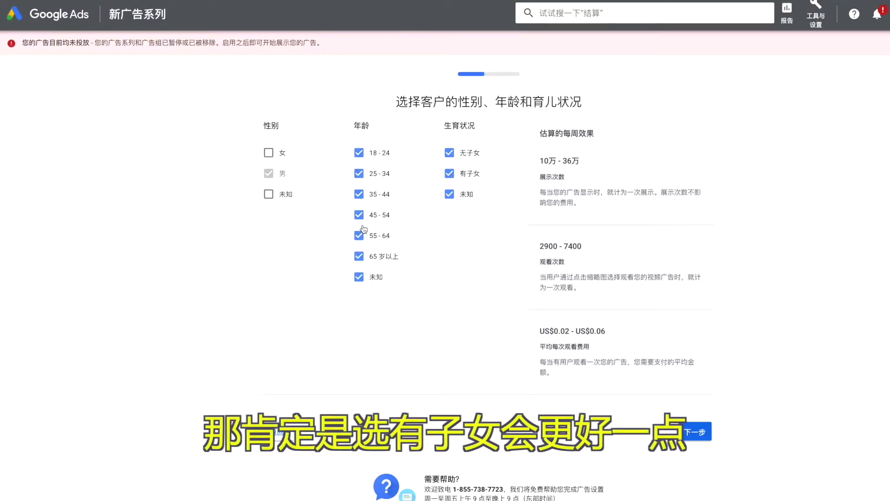
{"action": "left_click", "coordinate": [359, 236]}
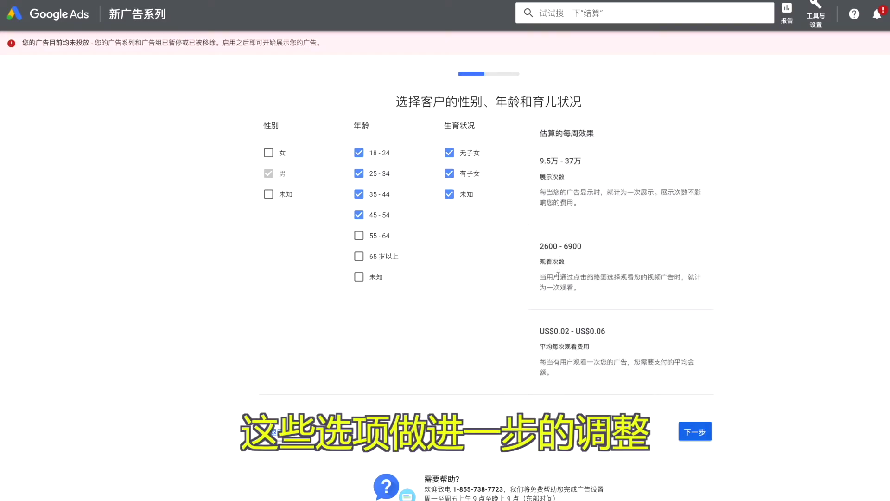
Check the updated weekly estimates for the narrowed demographics and continue to the interest targeting.
{"action": "left_click_drag", "start_coordinate": [540, 159], "coordinate": [580, 156]}
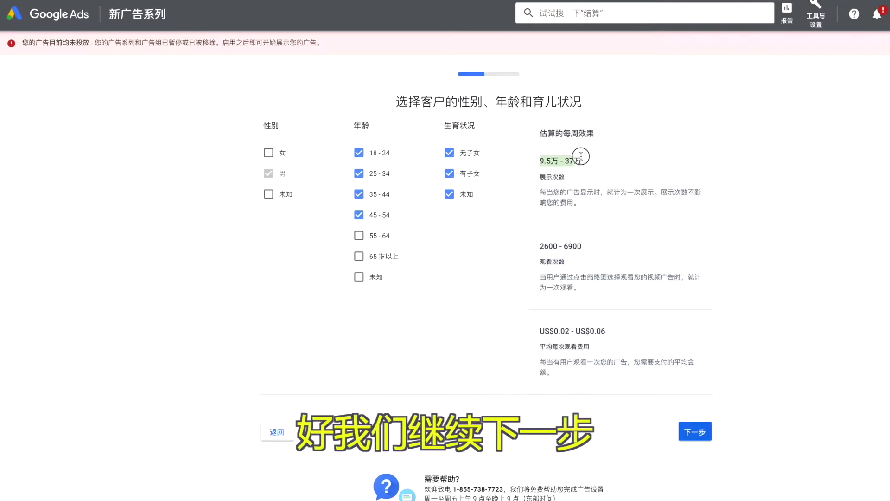
{"action": "left_click_drag", "start_coordinate": [539, 246], "coordinate": [598, 259]}
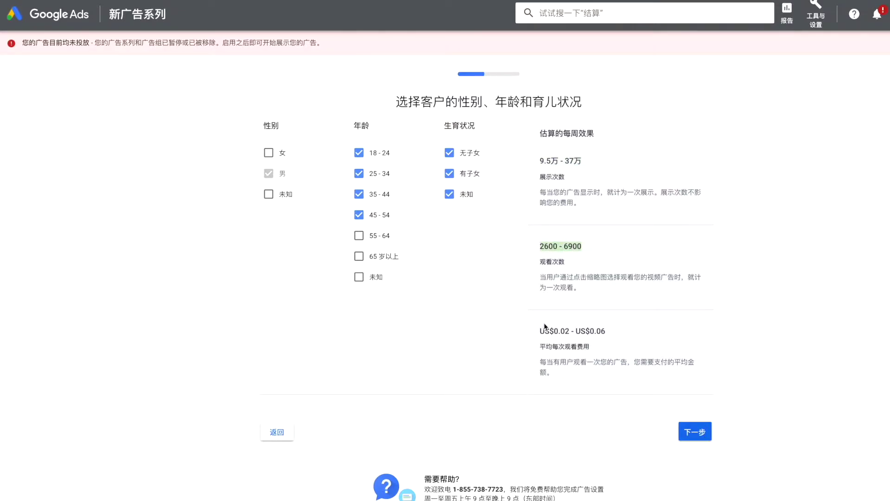
{"action": "left_click_drag", "start_coordinate": [541, 330], "coordinate": [610, 340]}
{"action": "left_click", "coordinate": [695, 431]}
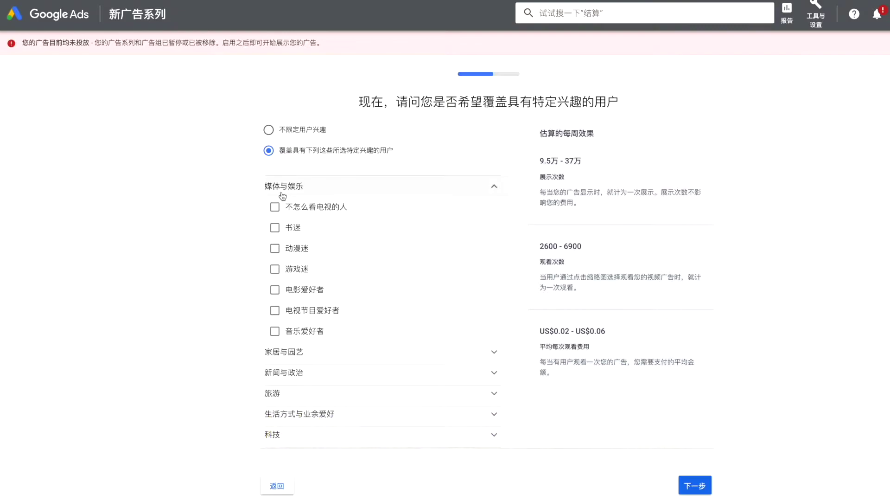
Target the interests 忠实的新闻读者, 商务专业人士, 在线银行 and 狂热的投资者, and continue to the budget.
{"action": "scroll", "coordinate": [257, 273], "scroll_direction": "down", "scroll_amount": 2}
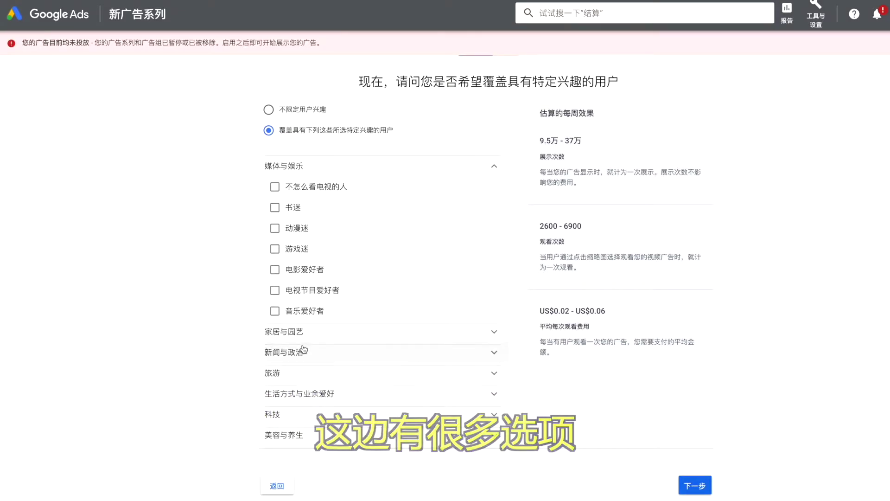
{"action": "left_click", "coordinate": [303, 352]}
{"action": "scroll", "coordinate": [236, 325], "scroll_direction": "down", "scroll_amount": 2}
{"action": "left_click", "coordinate": [275, 337]}
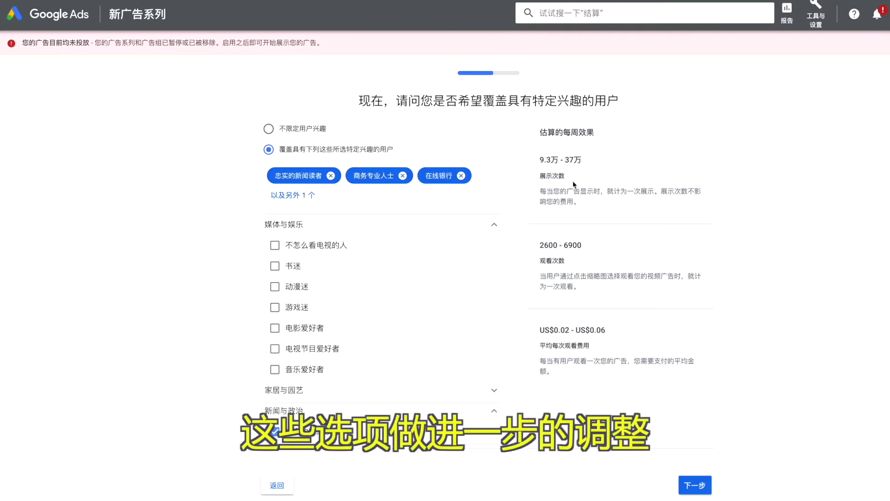
{"action": "left_click", "coordinate": [704, 480]}
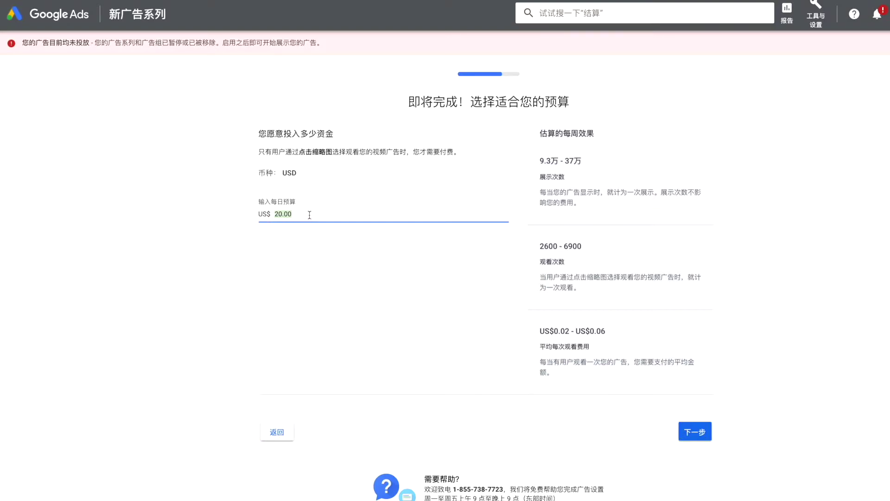
Set the daily budget to US$10.00 and continue to the campaign review.
{"action": "type", "text": "1"}
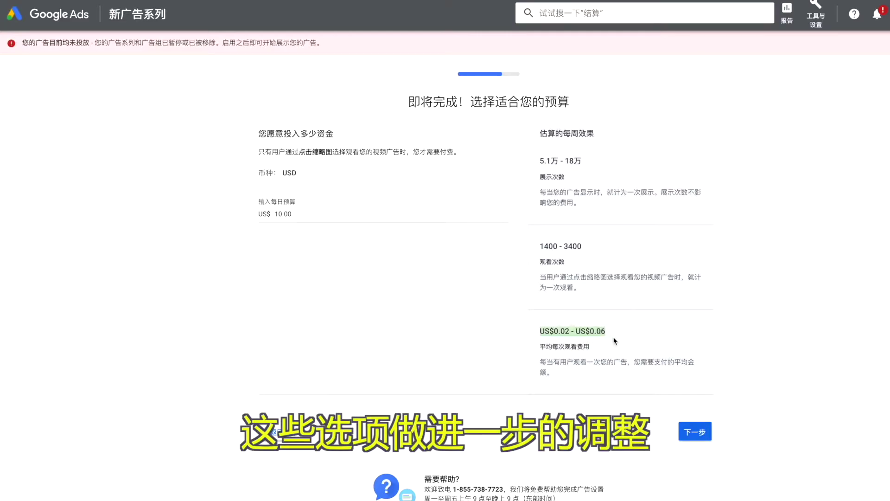
{"action": "left_click", "coordinate": [690, 429]}
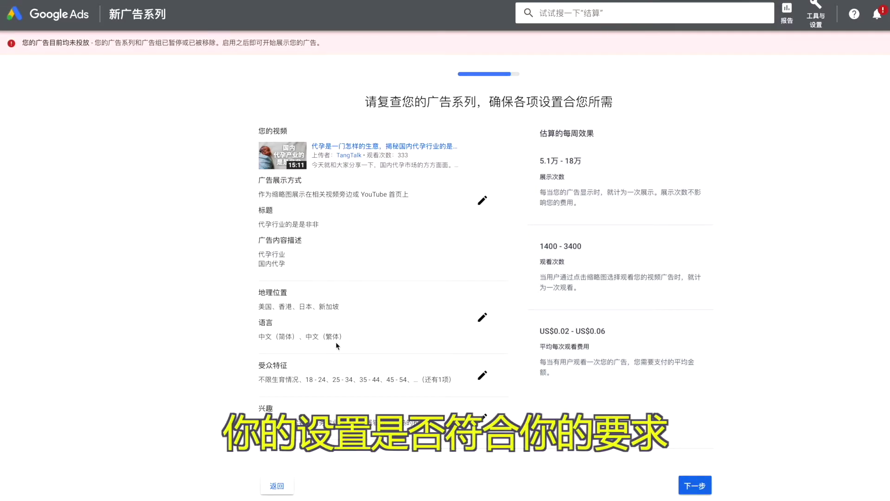
Review the campaign's video, locations, languages, audience, interests and budget, and accept the settings.
{"action": "scroll", "coordinate": [336, 342], "scroll_direction": "down", "scroll_amount": 2}
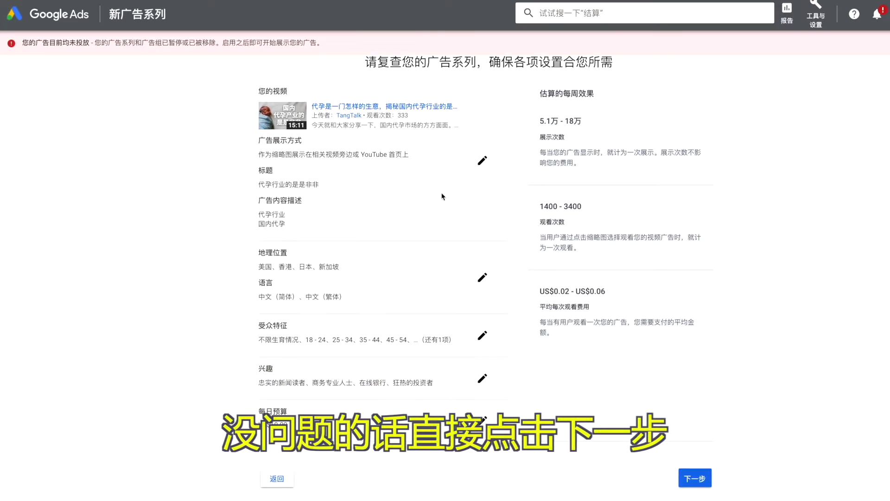
{"action": "scroll", "coordinate": [408, 218], "scroll_direction": "down", "scroll_amount": 3}
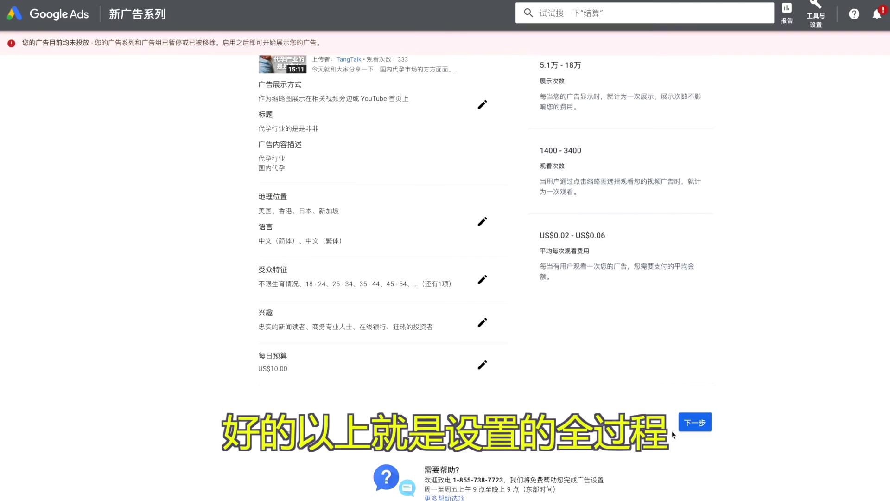
{"action": "left_click", "coordinate": [707, 425]}
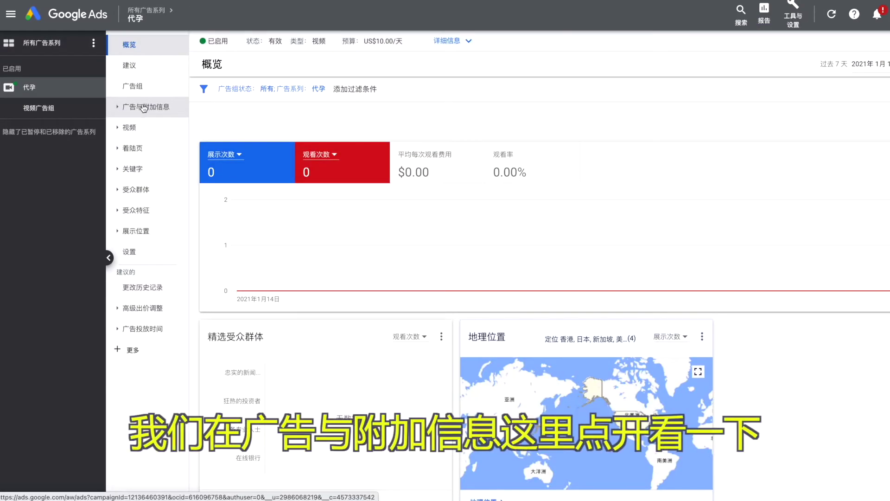
Open the ads and extensions of the 代孕 campaign.
{"action": "left_click", "coordinate": [143, 105]}
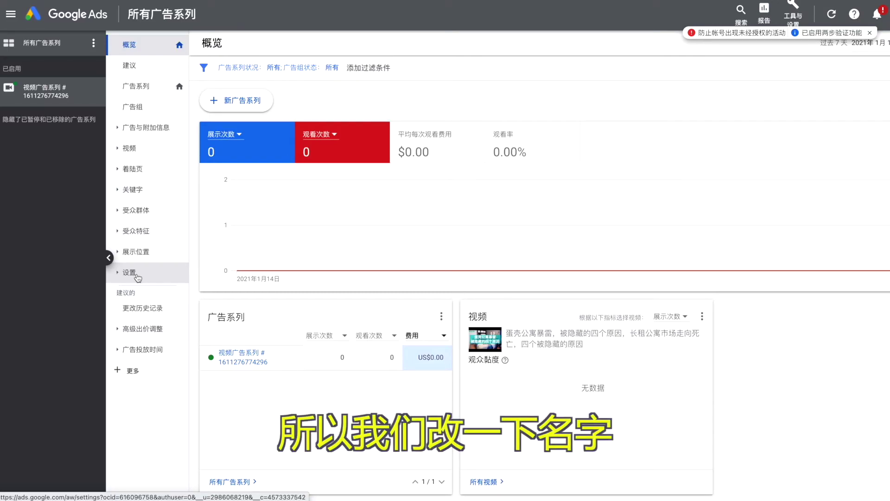
In the settings of the new video campaign, rename the campaign to 代孕 and save the name.
{"action": "left_click", "coordinate": [136, 275]}
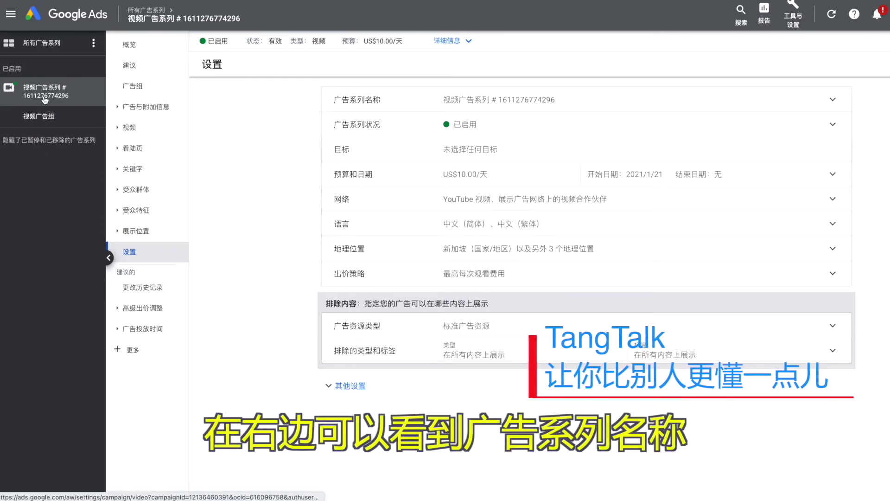
{"action": "left_click", "coordinate": [130, 253]}
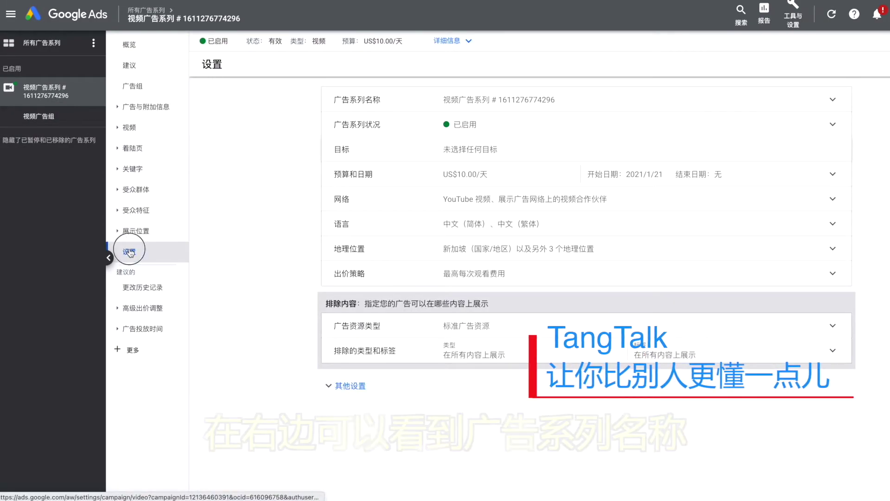
{"action": "left_click", "coordinate": [493, 100]}
{"action": "double_click", "coordinate": [513, 107]}
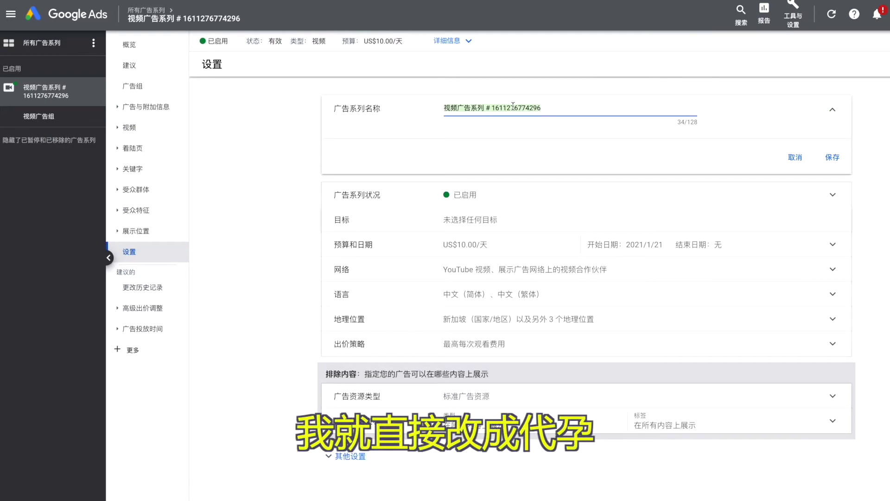
{"action": "type", "text": "dia yu"}
{"action": "key", "text": "BackSpace"}
{"action": "key", "text": "BackSpace"}
{"action": "key", "text": "BackSpace"}
{"action": "key", "text": "BackSpace"}
{"action": "key", "text": "BackSpace"}
{"action": "type", "text": "aiyun"}
{"action": "key", "text": "space"}
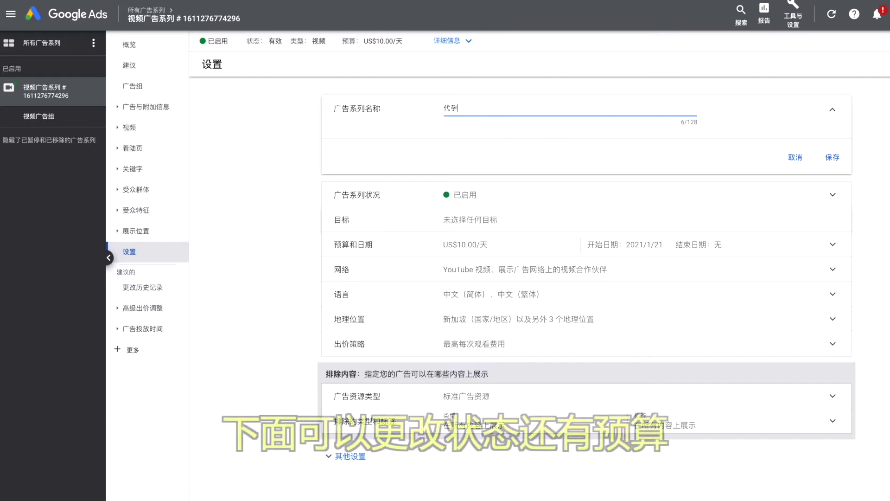
{"action": "left_click", "coordinate": [834, 160]}
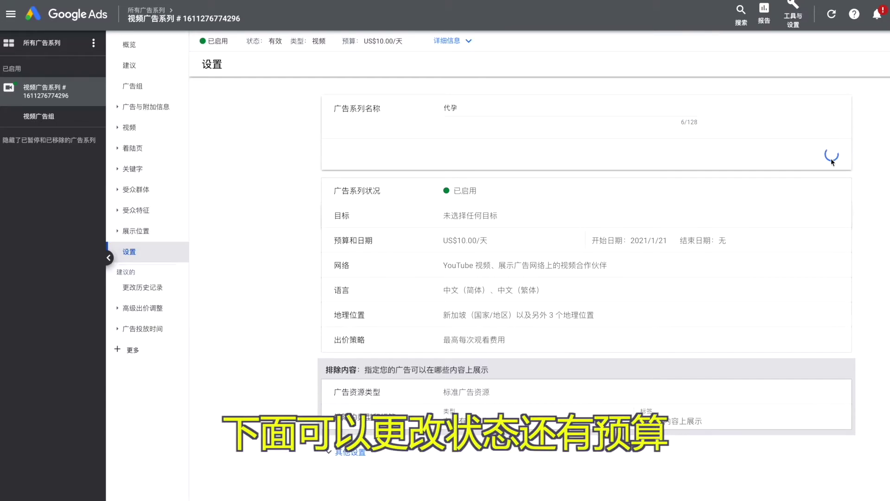
Examine the available status options for the campaign and close them without saving.
{"action": "left_click", "coordinate": [477, 128]}
{"action": "left_click", "coordinate": [476, 135]}
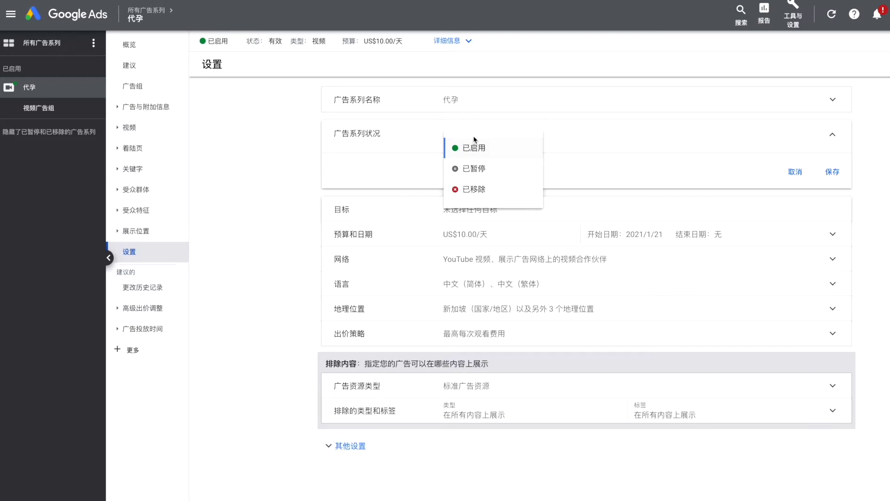
{"action": "left_click", "coordinate": [788, 180]}
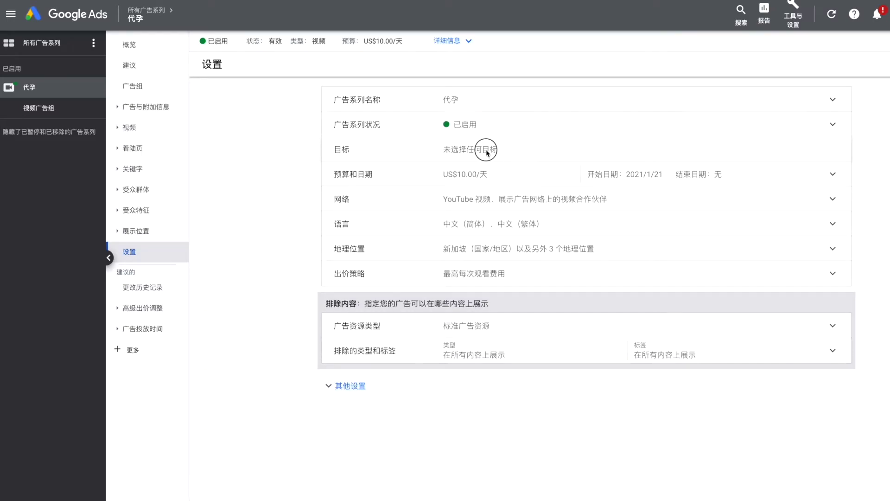
Set the campaign's end date to 2021/1/22 in the budget and dates settings and save it.
{"action": "left_click", "coordinate": [476, 175]}
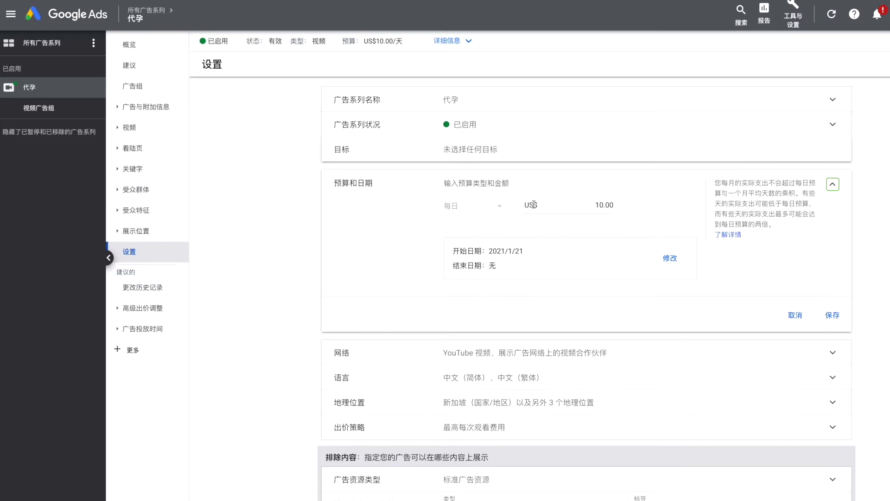
{"action": "left_click", "coordinate": [670, 259]}
{"action": "left_click", "coordinate": [457, 327]}
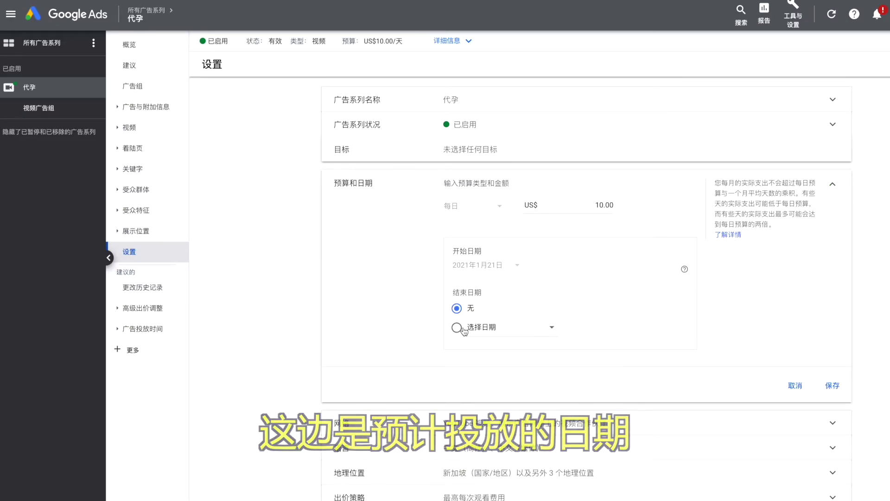
{"action": "left_click", "coordinate": [570, 273]}
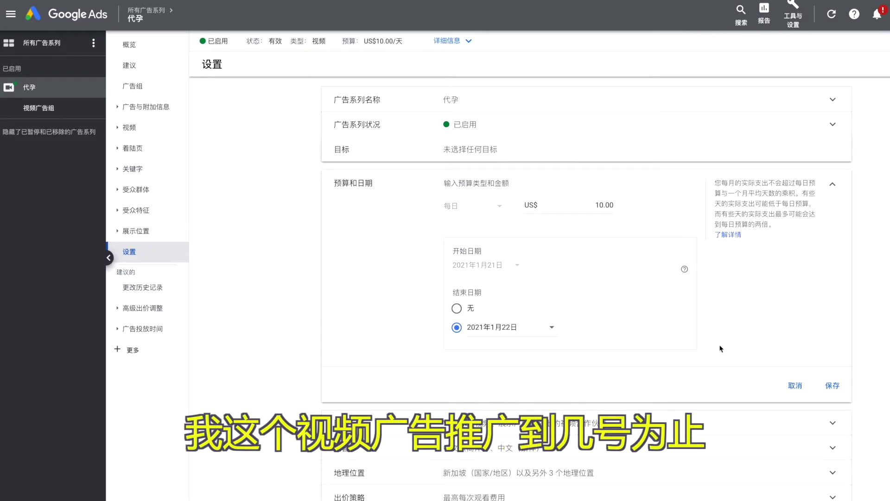
{"action": "left_click", "coordinate": [832, 386]}
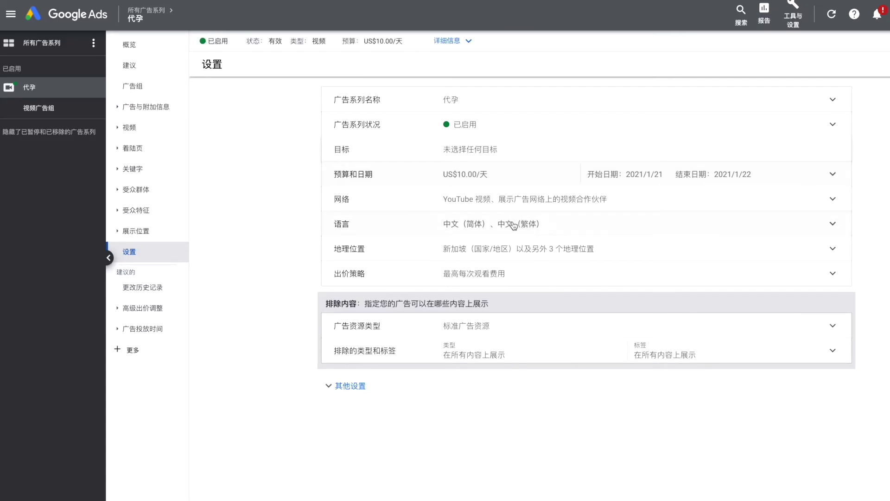
Switch the 代孕 campaign's status to paused (已暂停).
{"action": "left_click", "coordinate": [222, 41]}
{"action": "left_click", "coordinate": [231, 70]}
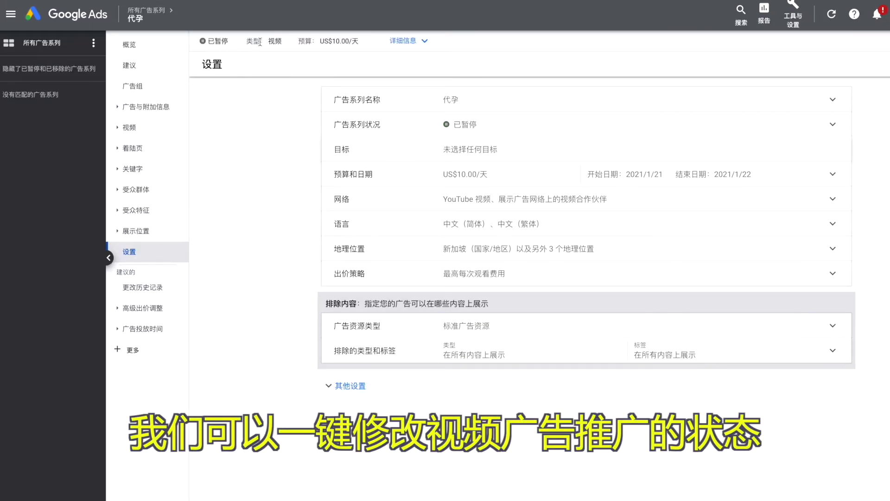
View the campaign's budget editor and its details summary, closing both without changes.
{"action": "left_click", "coordinate": [367, 42]}
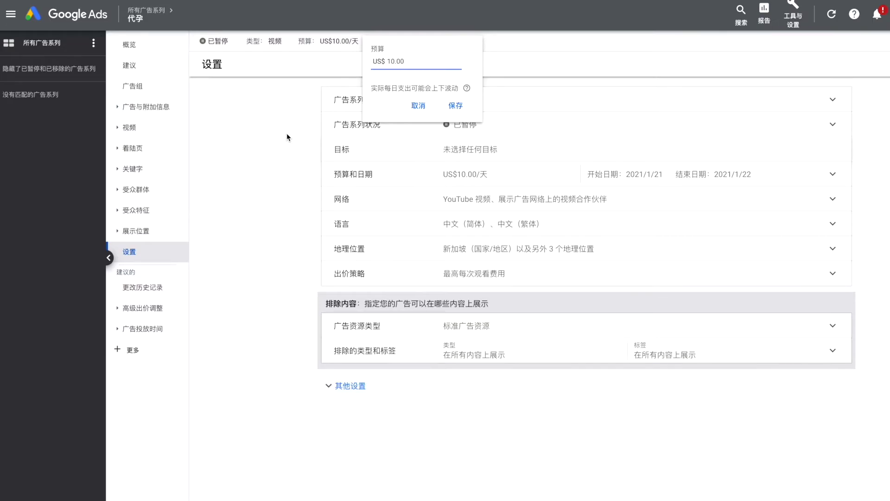
{"action": "left_click", "coordinate": [274, 143]}
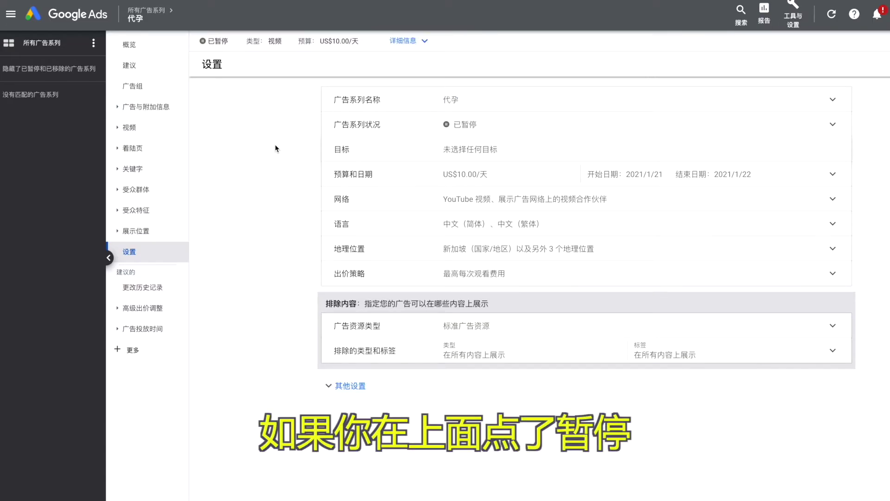
{"action": "left_click", "coordinate": [397, 42]}
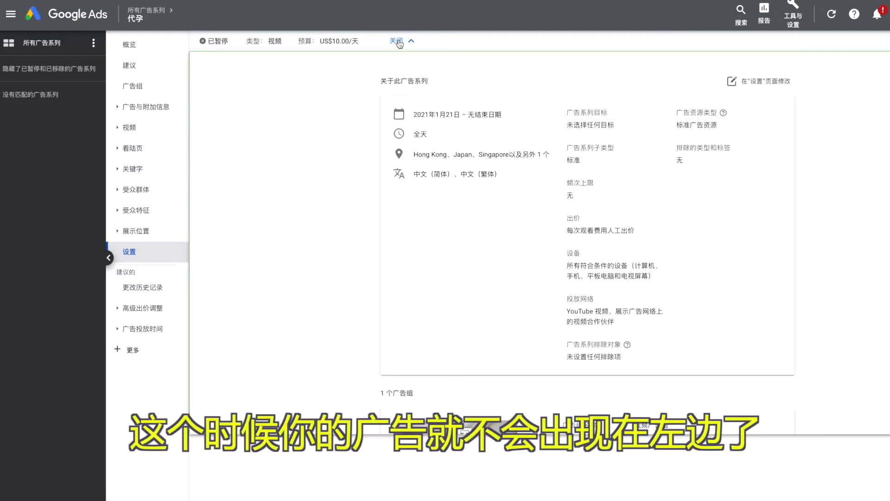
{"action": "left_click", "coordinate": [398, 42]}
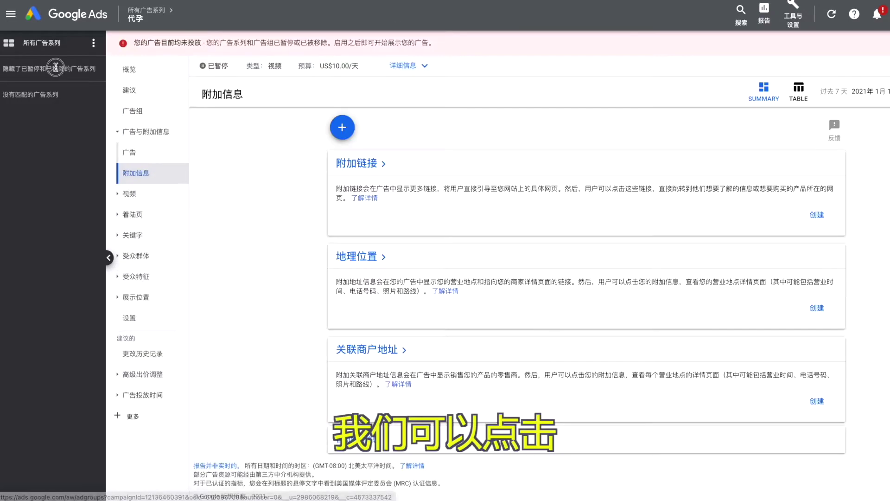
List all campaigns, including paused and removed ones, and set the 代孕 campaign's status to enabled (已启用).
{"action": "left_click", "coordinate": [93, 43]}
{"action": "left_click", "coordinate": [104, 82]}
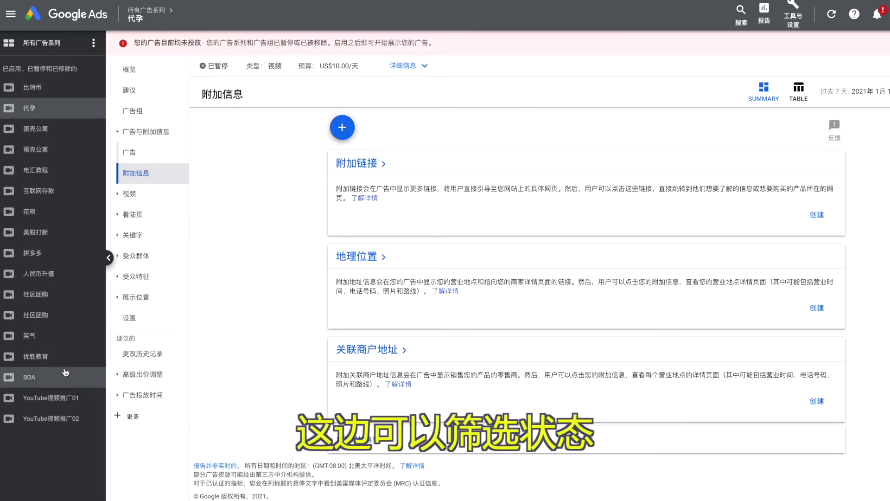
{"action": "left_click", "coordinate": [51, 103]}
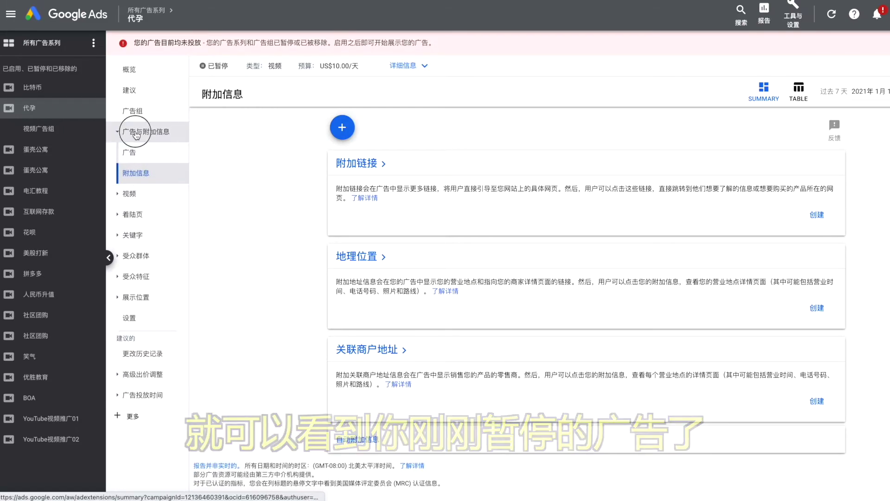
{"action": "left_click", "coordinate": [35, 108]}
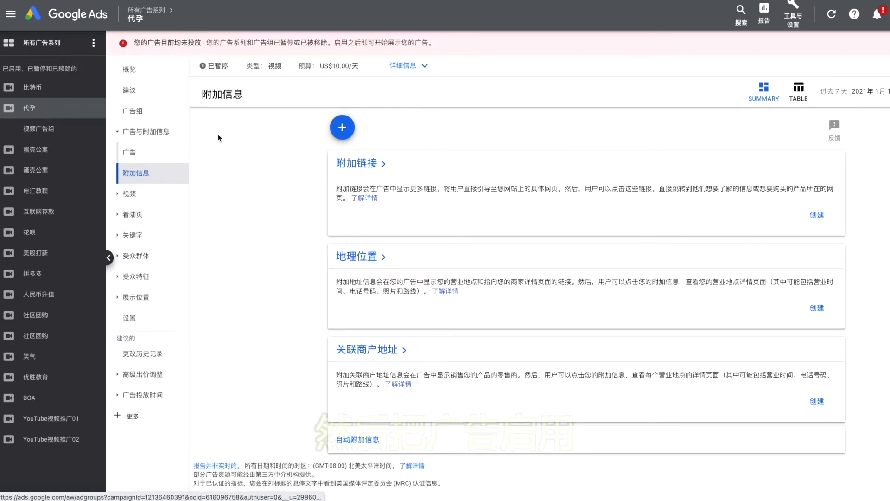
{"action": "left_click", "coordinate": [210, 69]}
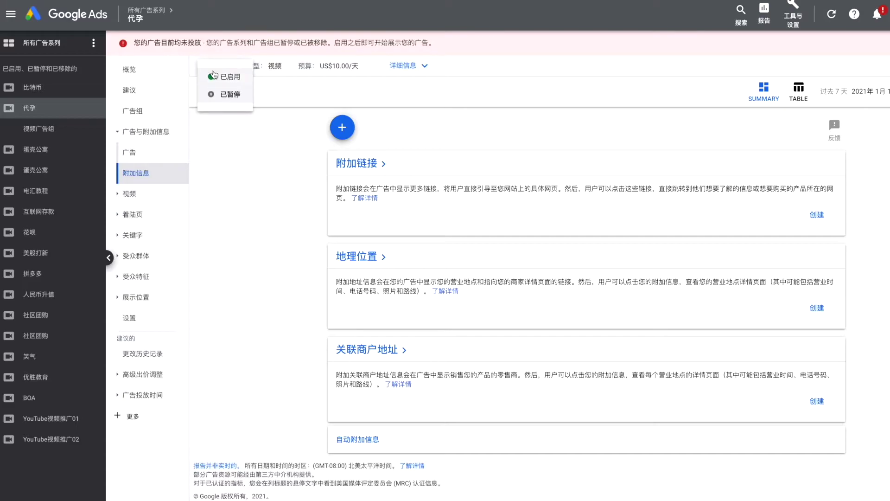
{"action": "left_click", "coordinate": [213, 75]}
Open the campaign's ads list and display the explanation of the earned views (额外带来的观看) column.
{"action": "left_click", "coordinate": [144, 104]}
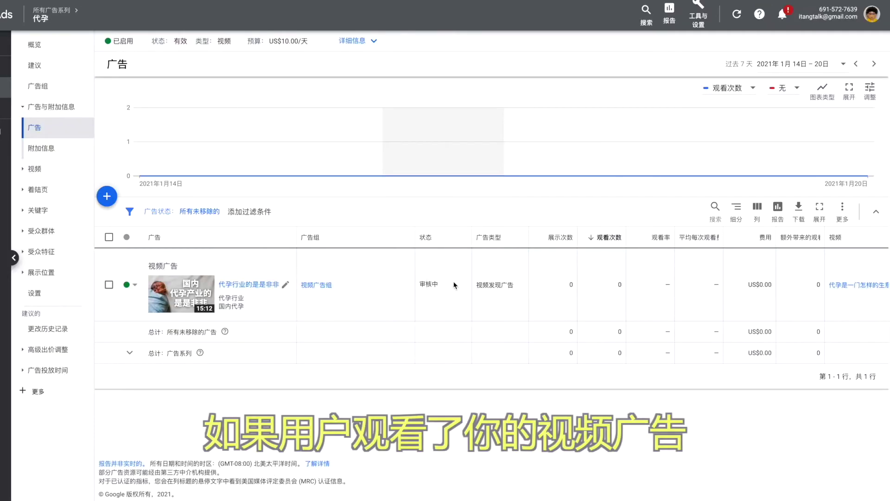
{"action": "mouse_move", "coordinate": [796, 243]}
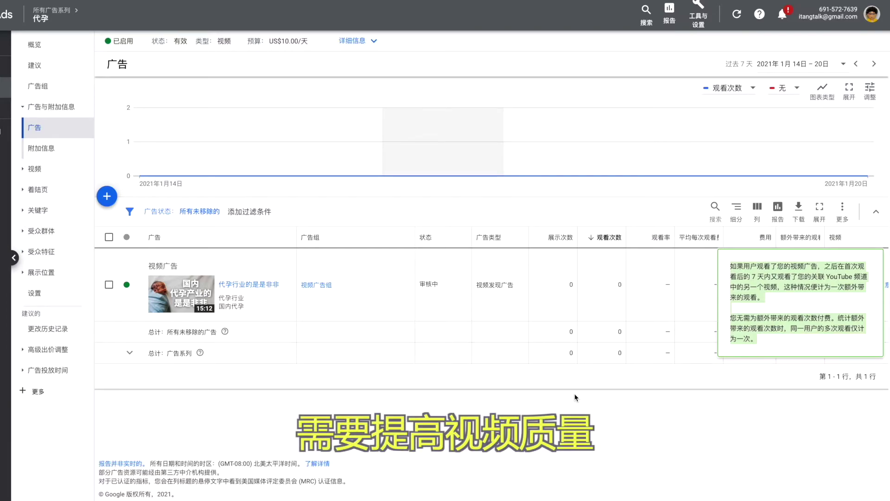
Add the keywords 代孕 and 国内代孕, one per line, to the 视频广告组 ad group and save them.
{"action": "left_click", "coordinate": [38, 209]}
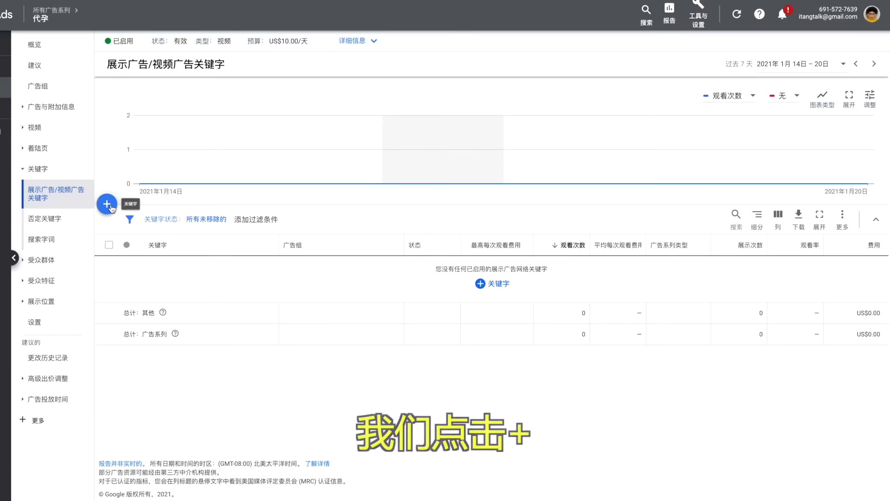
{"action": "left_click", "coordinate": [107, 204]}
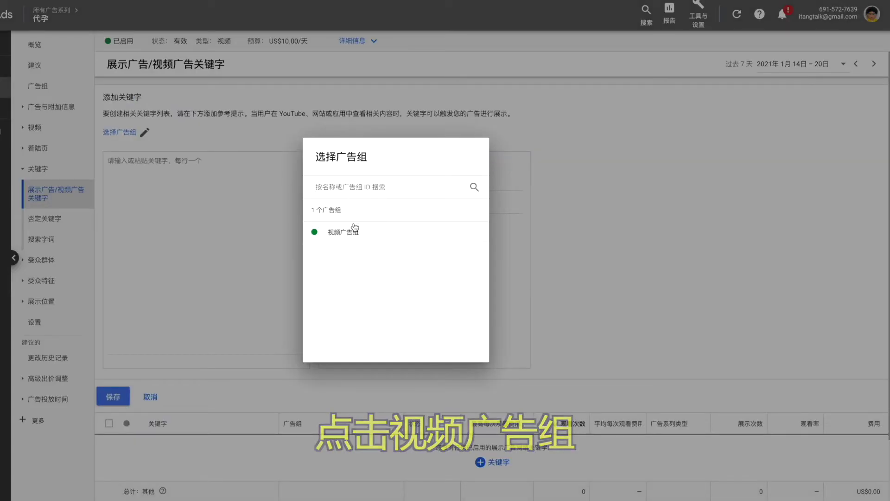
{"action": "left_click", "coordinate": [347, 241]}
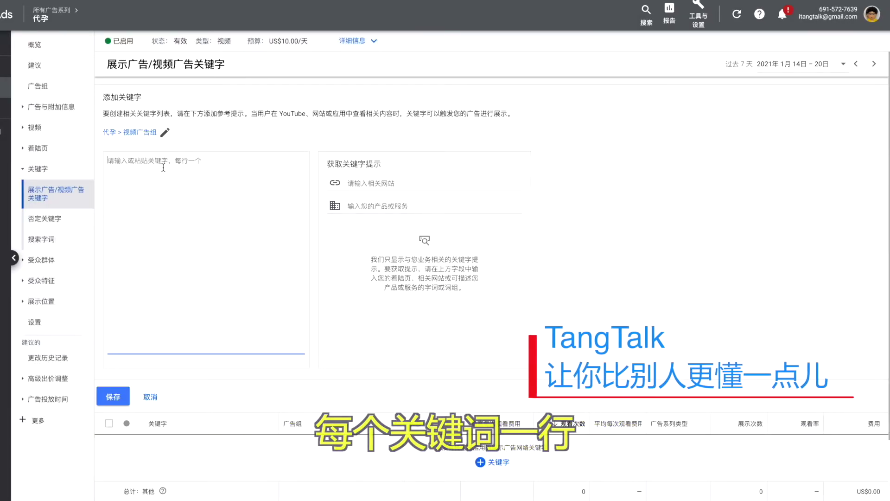
{"action": "type", "text": "daiyun"}
{"action": "key", "text": "space"}
{"action": "key", "text": "Return"}
{"action": "type", "text": "guoneidaiyun"}
{"action": "key", "text": "space"}
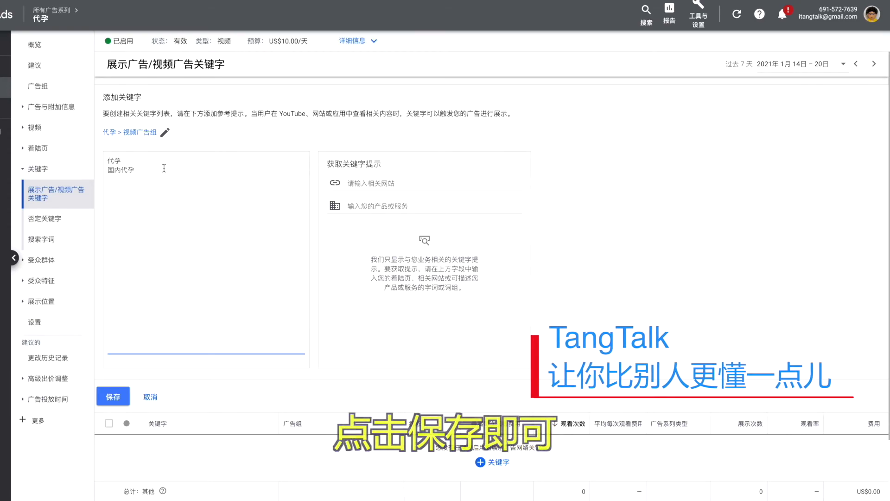
{"action": "left_click", "coordinate": [258, 113]}
{"action": "left_click", "coordinate": [115, 397]}
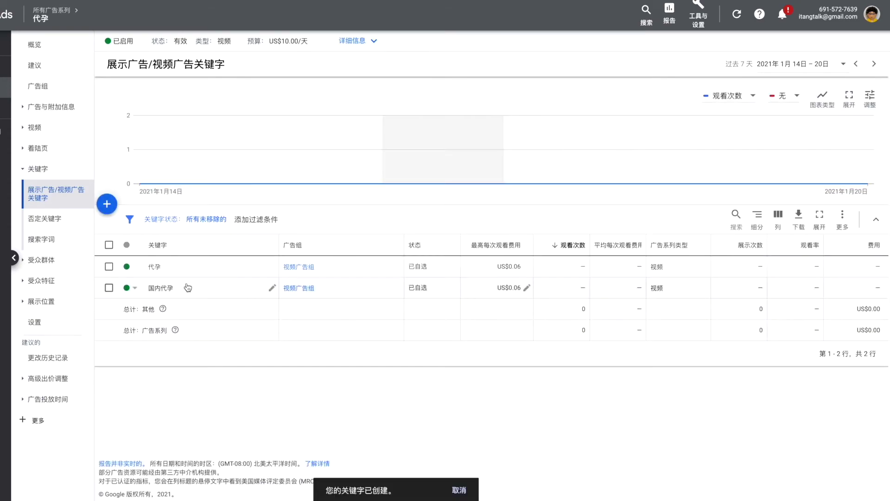
Open the campaign's placements for editing and choose the 视频广告组 ad group.
{"action": "left_click", "coordinate": [41, 260]}
{"action": "left_click", "coordinate": [52, 273]}
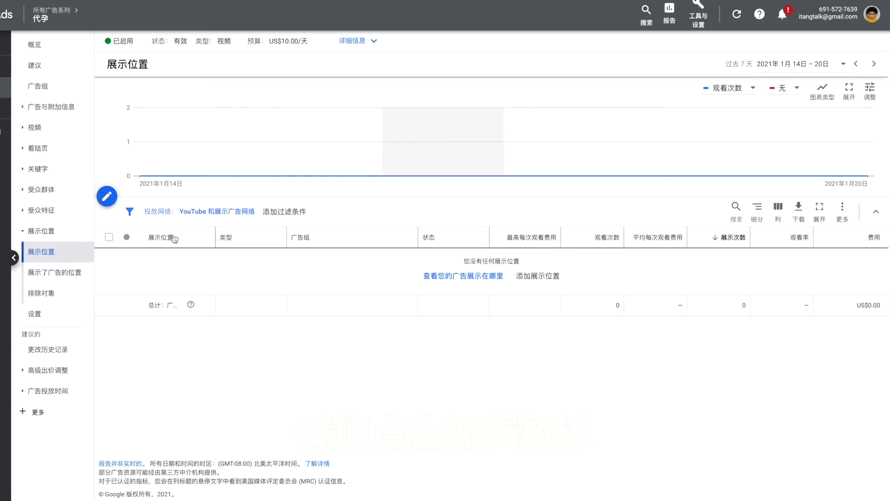
{"action": "left_click", "coordinate": [112, 199]}
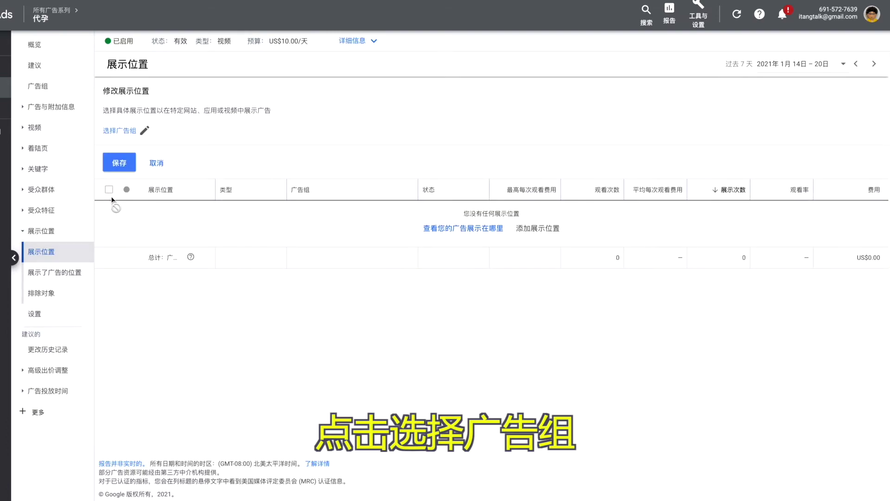
{"action": "left_click", "coordinate": [127, 134]}
{"action": "left_click", "coordinate": [331, 232]}
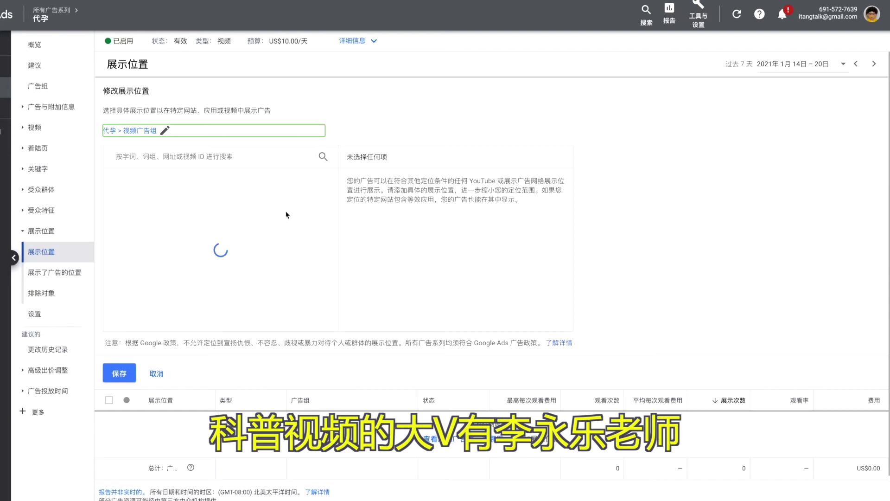
Search placements for 李永乐 and select the YouTube channel 李永乐老师 as a placement.
{"action": "left_click", "coordinate": [176, 163]}
{"action": "type", "text": "liyongle"}
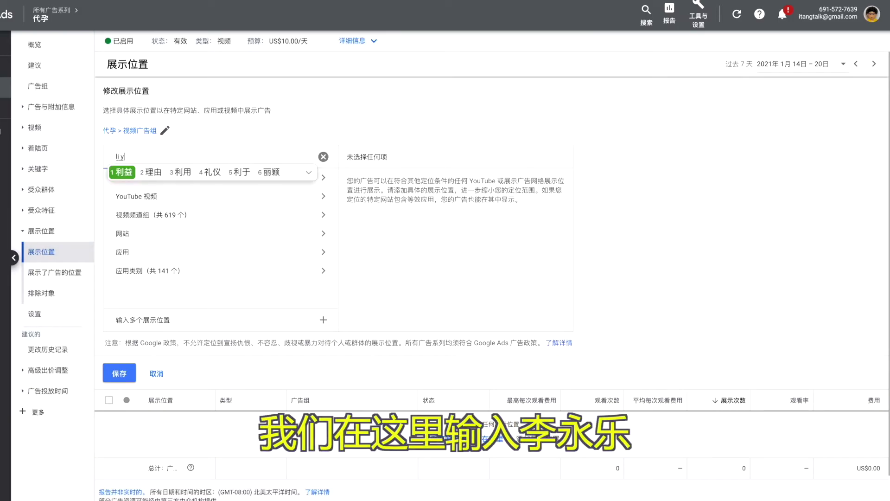
{"action": "type", "text": "4"}
{"action": "key", "text": "space"}
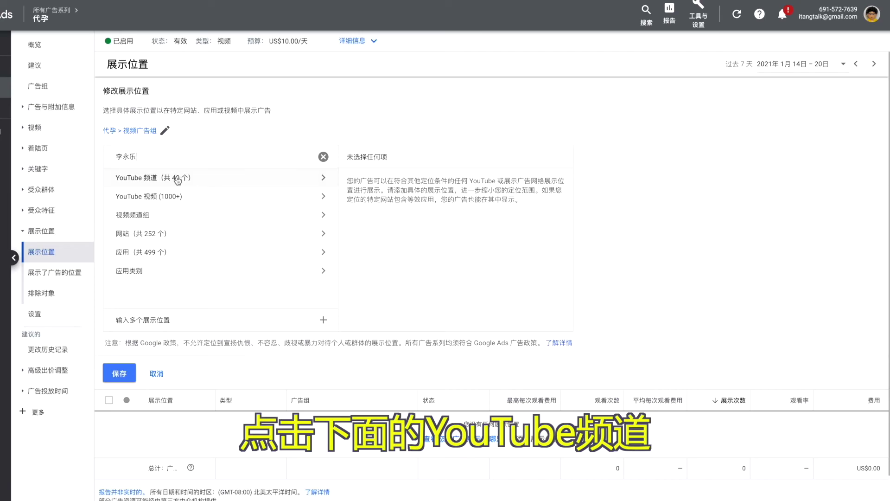
{"action": "left_click", "coordinate": [177, 179]}
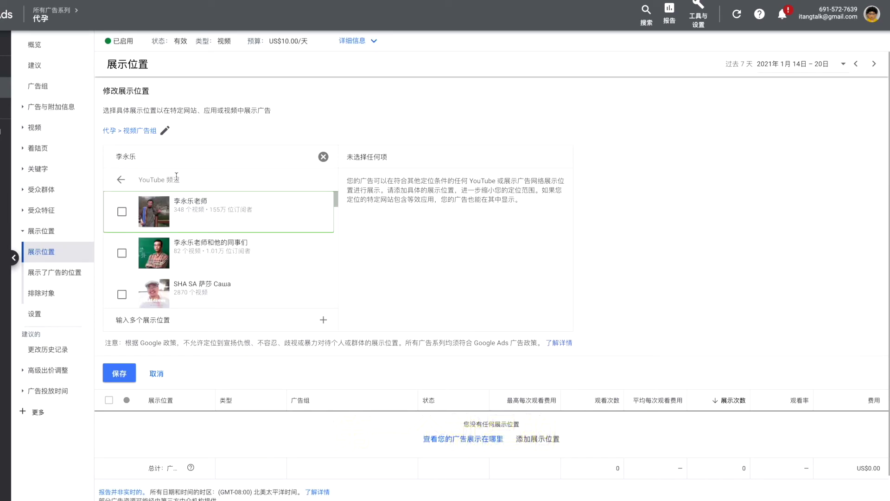
{"action": "left_click", "coordinate": [122, 216]}
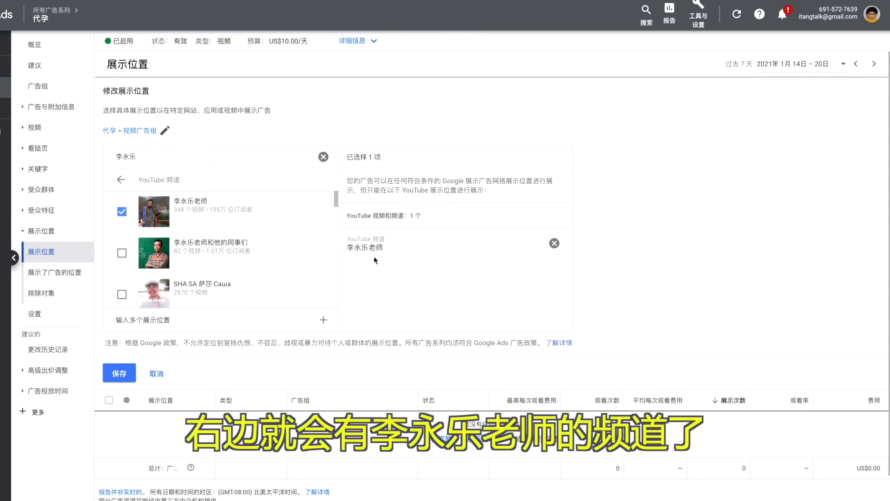
Read the display rule for the chosen placements, remove the 李永乐老师 channel and select it again.
{"action": "left_click_drag", "start_coordinate": [347, 181], "coordinate": [464, 189]}
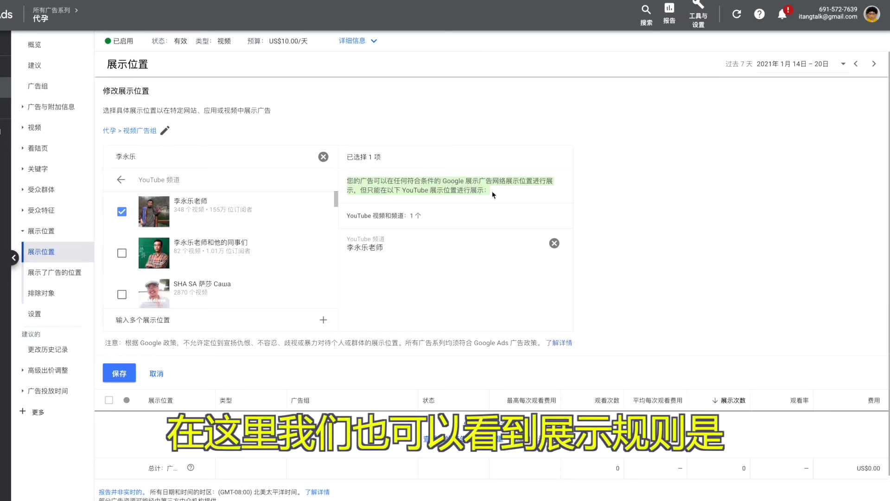
{"action": "left_click", "coordinate": [447, 189]}
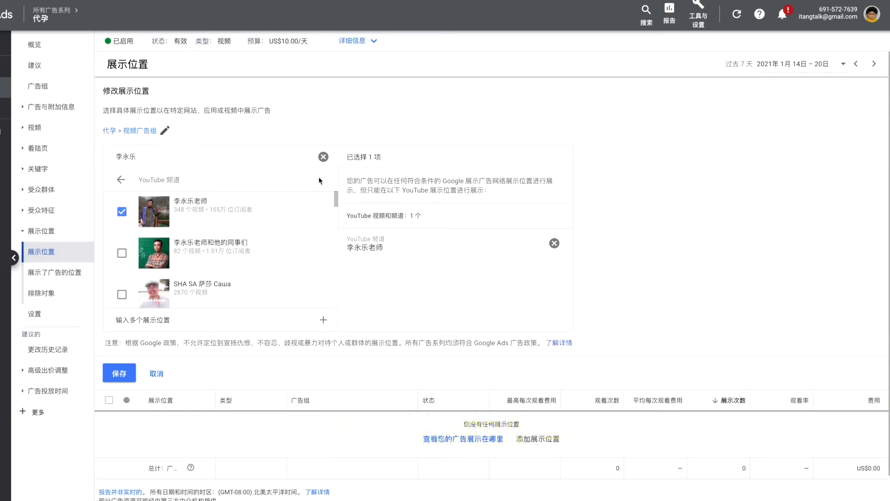
{"action": "left_click", "coordinate": [556, 245]}
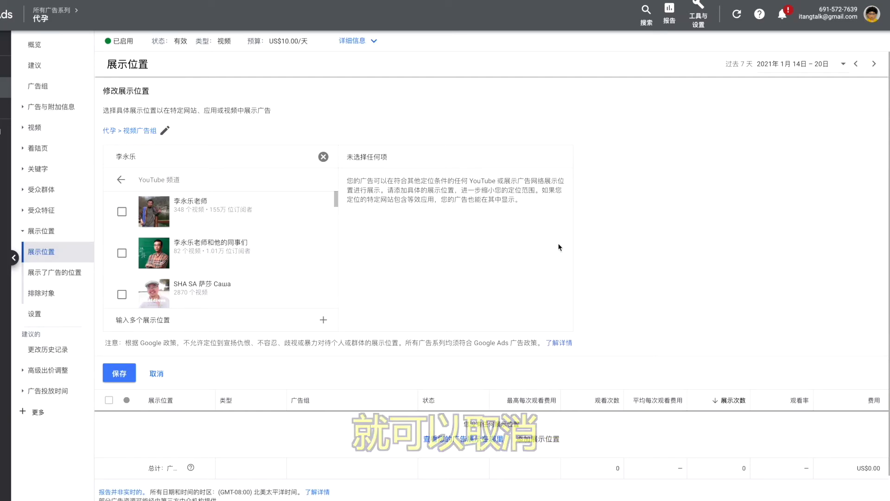
{"action": "left_click", "coordinate": [122, 212]}
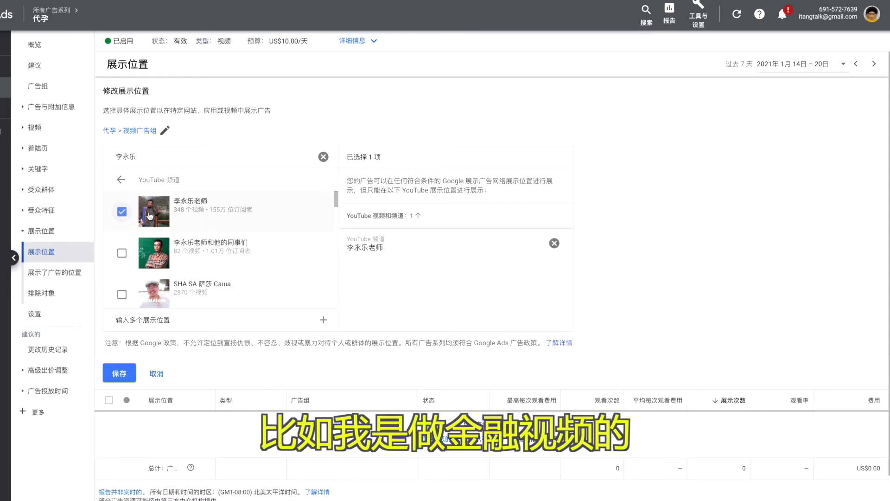
Search placements for 金融 and select the first three YouTube videos in the results as placements.
{"action": "left_click", "coordinate": [121, 181]}
{"action": "double_click", "coordinate": [151, 158]}
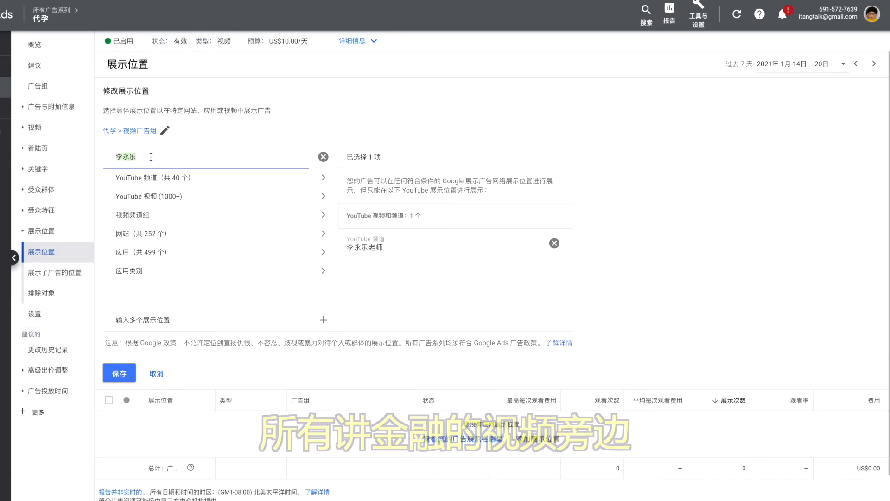
{"action": "type", "text": "金融"}
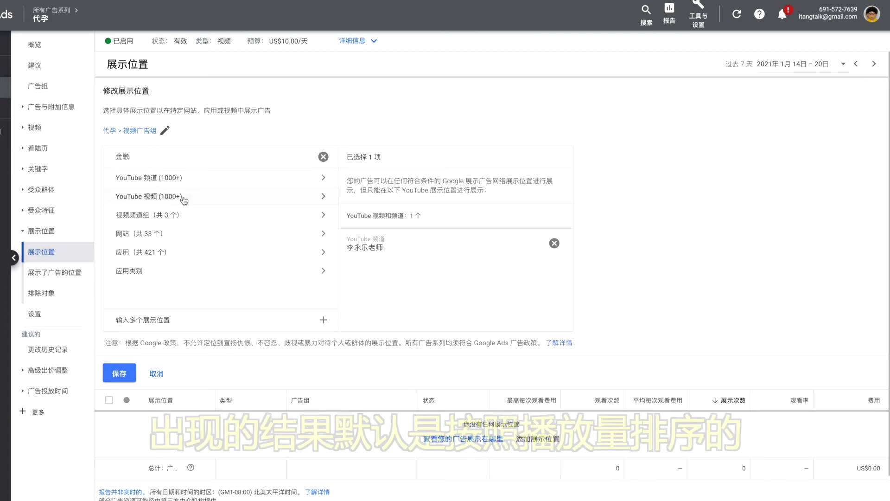
{"action": "left_click", "coordinate": [183, 198]}
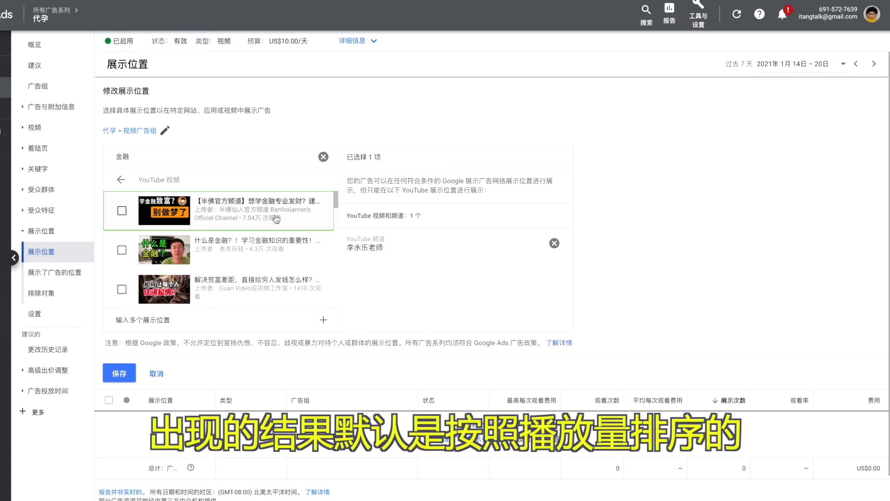
{"action": "left_click", "coordinate": [122, 210]}
{"action": "left_click", "coordinate": [122, 251]}
{"action": "left_click", "coordinate": [122, 288]}
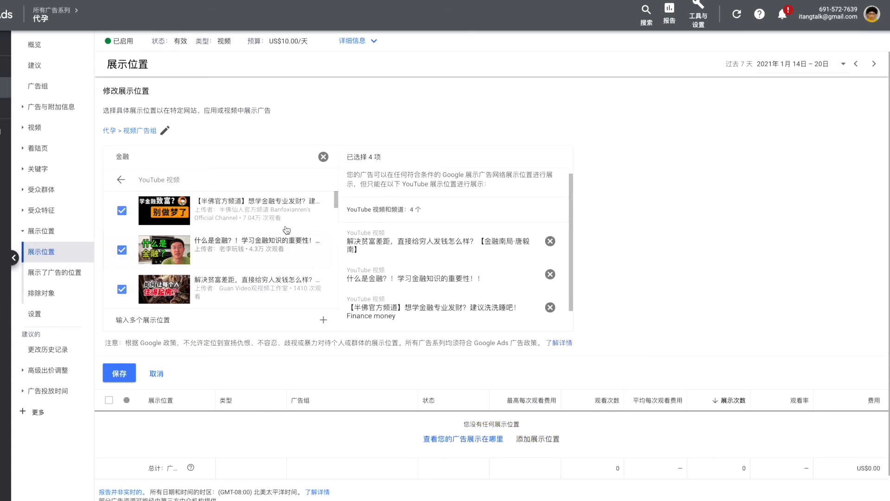
Leave the YouTube video results and save the four selected placements for the 视频广告组 ad group.
{"action": "left_click", "coordinate": [121, 179]}
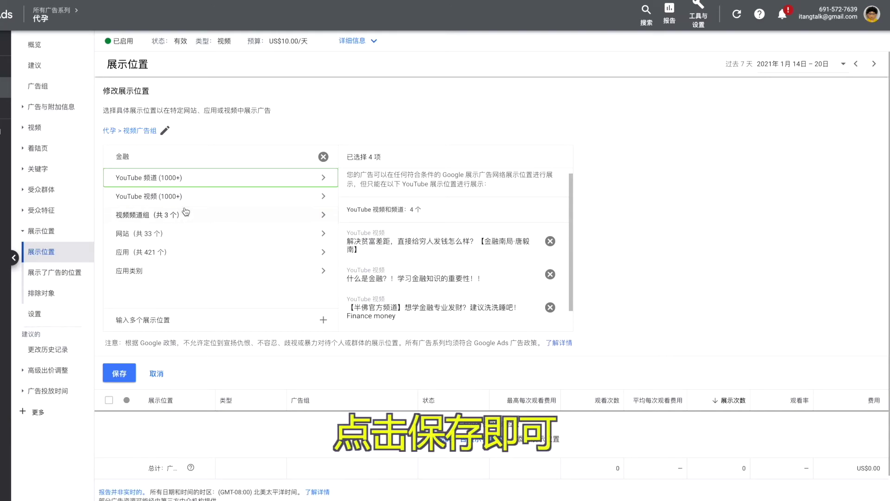
{"action": "left_click", "coordinate": [129, 373]}
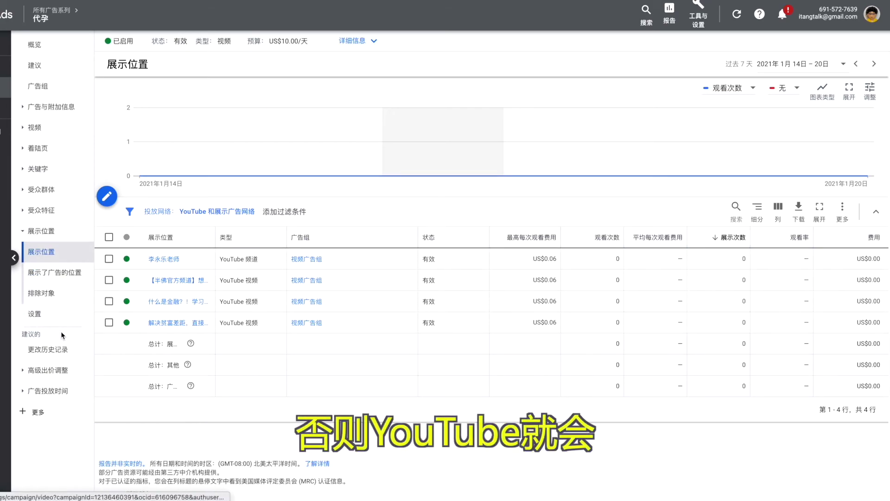
Review the campaign's overview statistics and the metrics offered for the 精选关键字 card.
{"action": "left_click", "coordinate": [44, 50]}
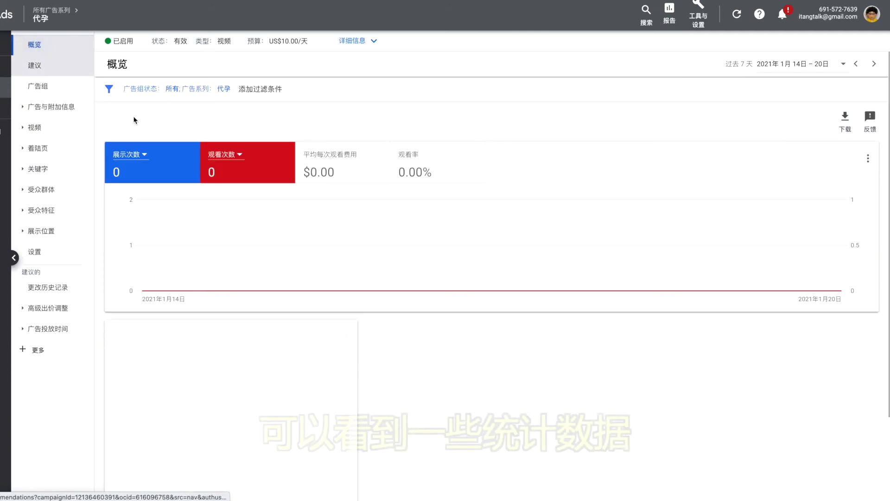
{"action": "scroll", "coordinate": [301, 287], "scroll_direction": "down", "scroll_amount": 2}
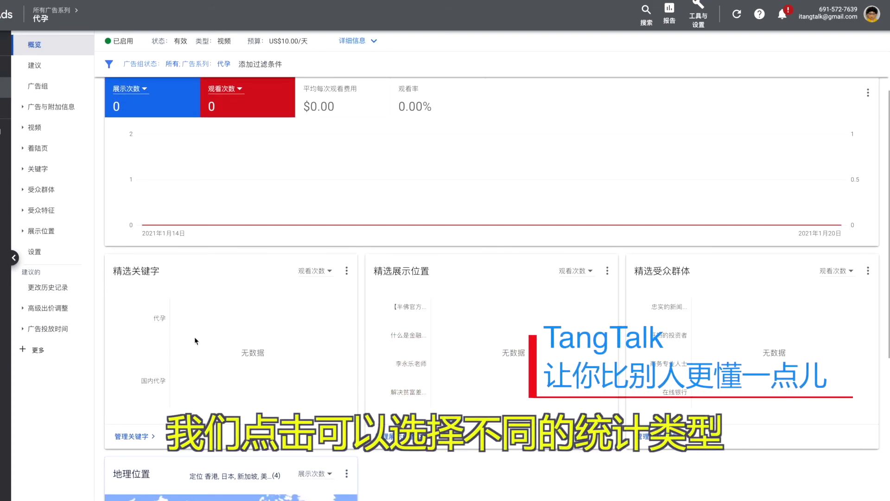
{"action": "left_click", "coordinate": [315, 281]}
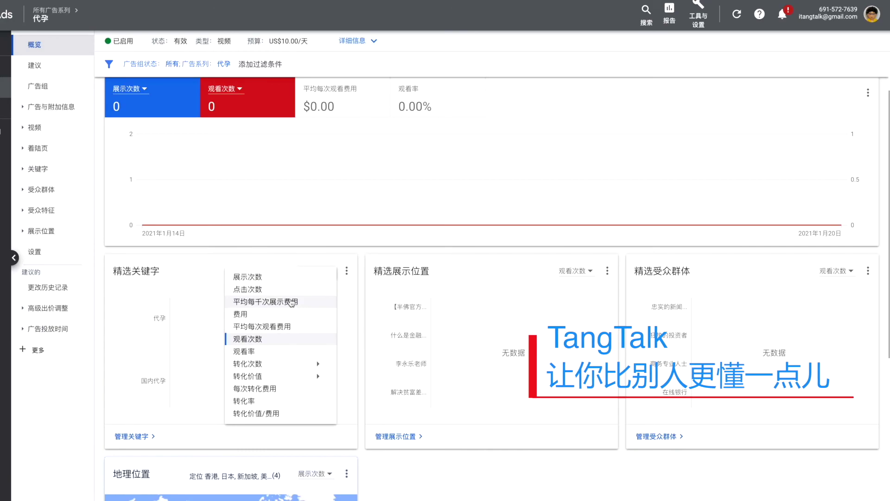
{"action": "left_click", "coordinate": [307, 280]}
{"action": "left_click", "coordinate": [311, 271]}
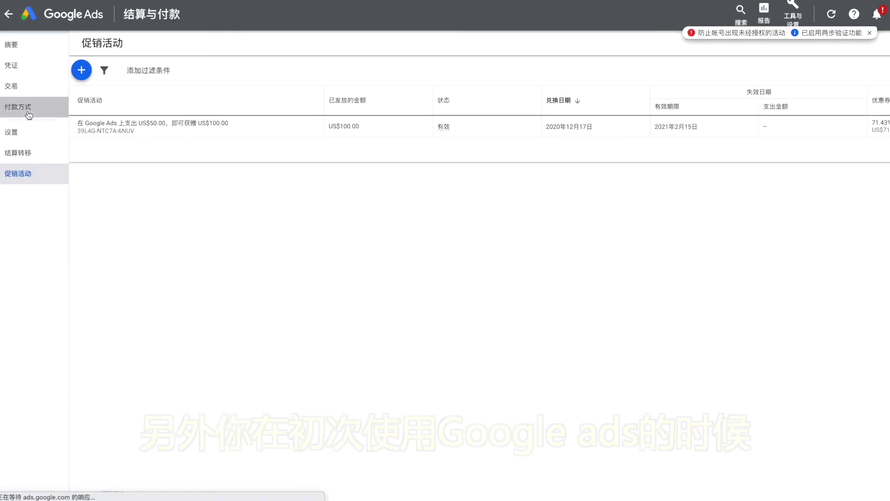
Review the billing account's payment methods, payment settings and promotions.
{"action": "left_click", "coordinate": [27, 112]}
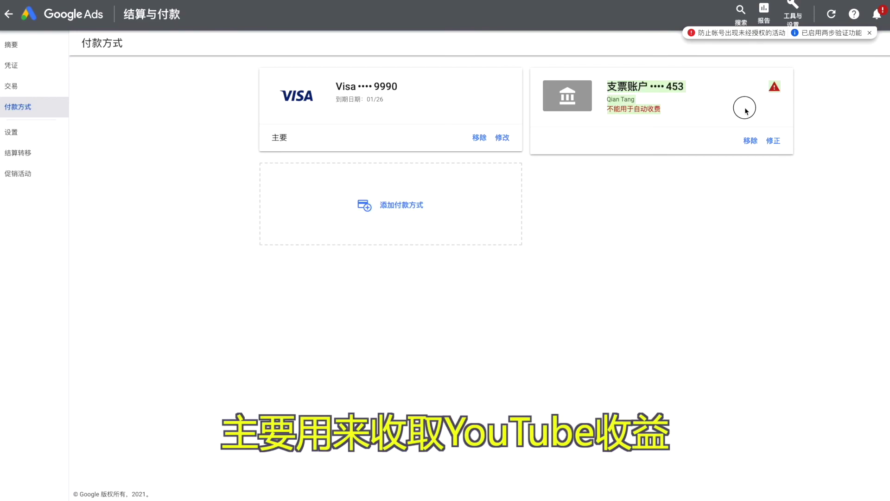
{"action": "left_click", "coordinate": [25, 137]}
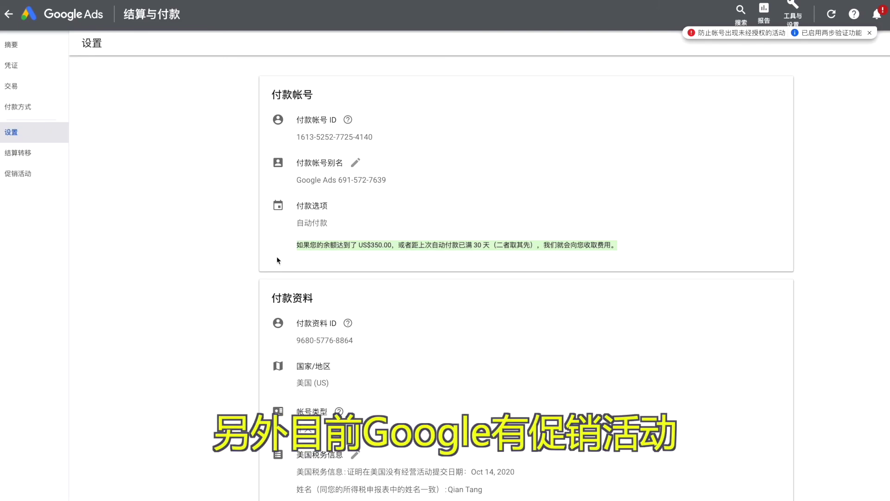
{"action": "left_click", "coordinate": [32, 178]}
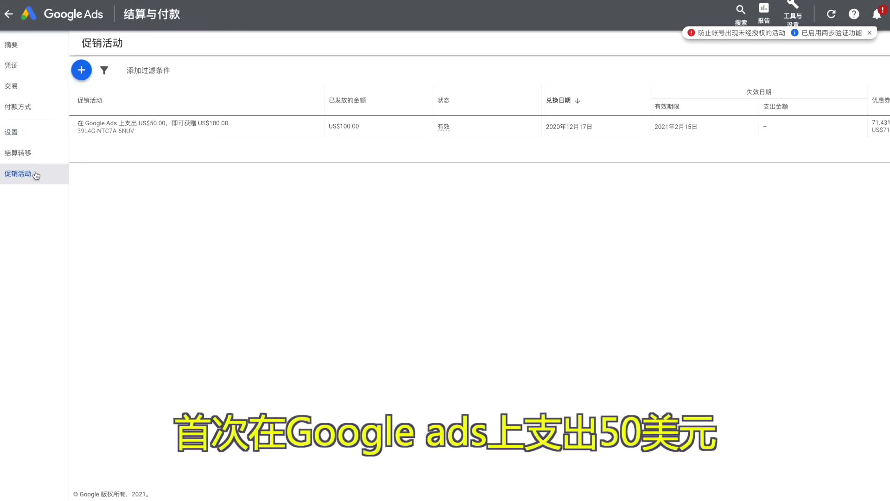